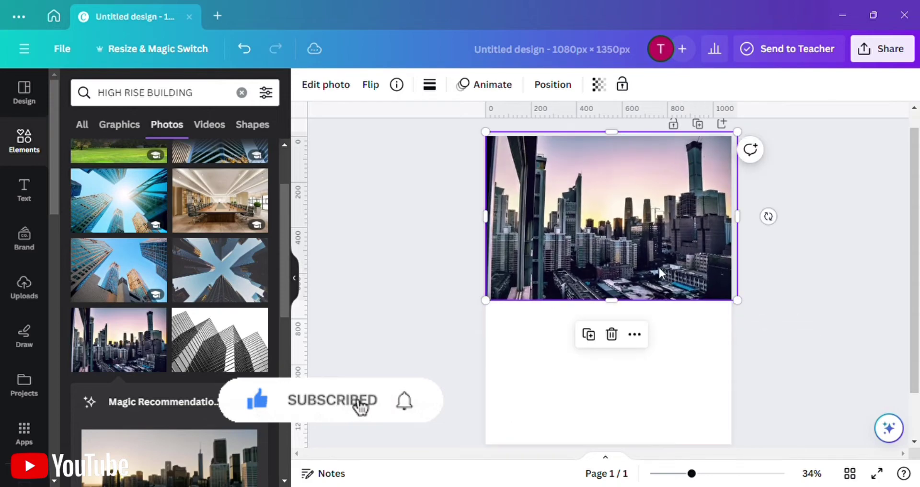
Step: Search the photo library for "FREE standing villa"
click(805, 316)
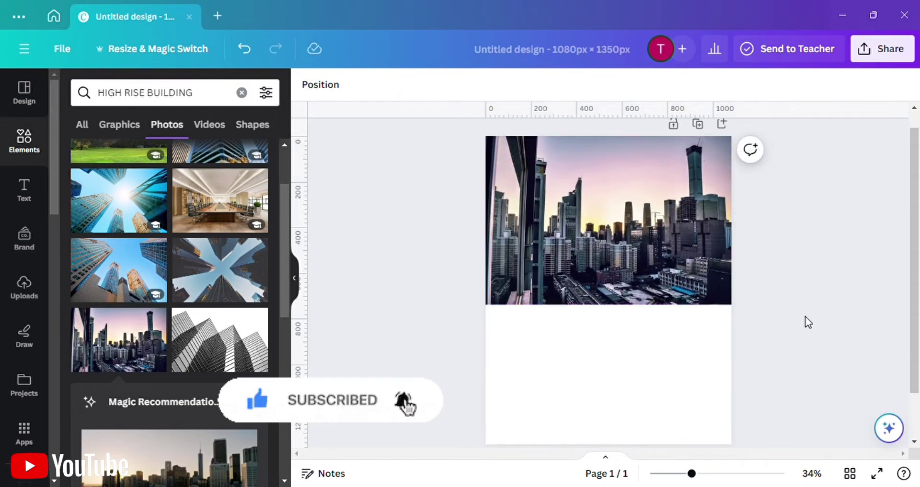
click(223, 93)
key(BackSpace)
key(BackSpace)
key(BackSpace)
key(BackSpace)
key(BackSpace)
key(BackSpace)
key(BackSpace)
key(BackSpace)
key(BackSpace)
key(BackSpace)
key(BackSpace)
key(BackSpace)
key(BackSpace)
key(BackSpace)
key(BackSpace)
key(BackSpace)
key(BackSpace)
key(BackSpace)
text(FREE st)
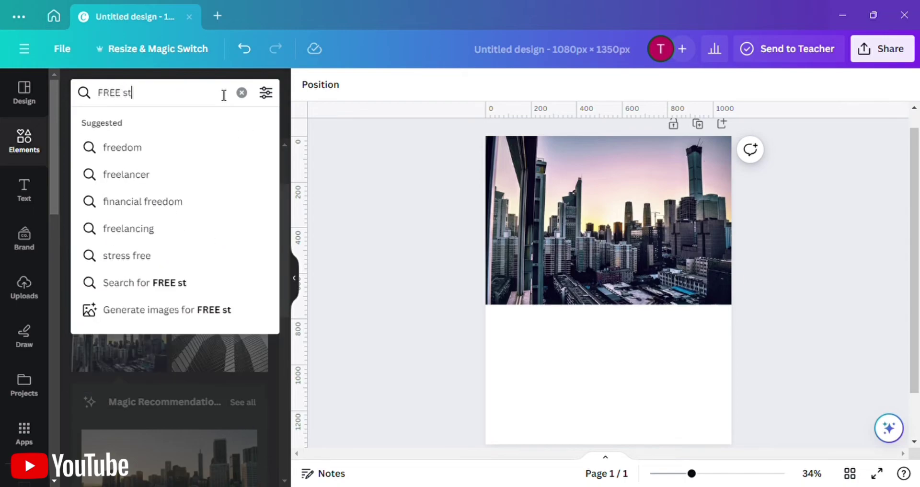
text(anding villa)
key(Return)
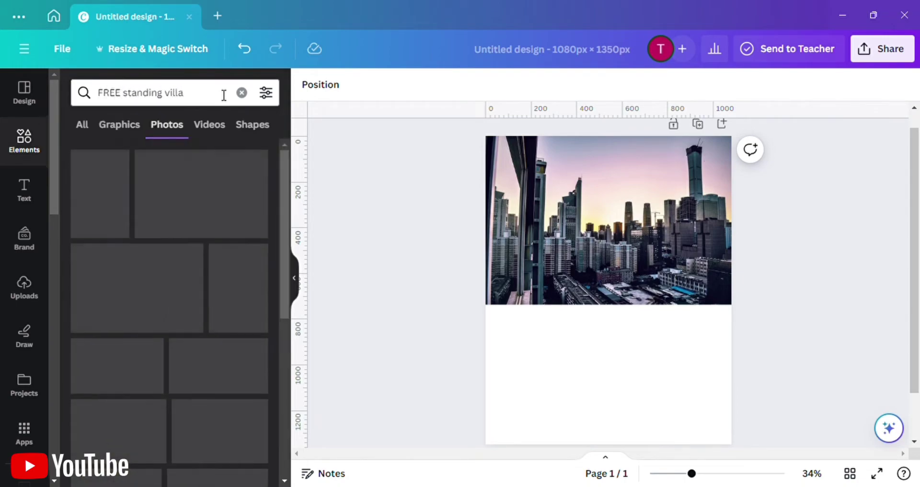
Step: Add the photo of the villa lawn, crop it to the grass, and enlarge it to fill the page below the skyline
click(100, 187)
drag(609, 162, 630, 301)
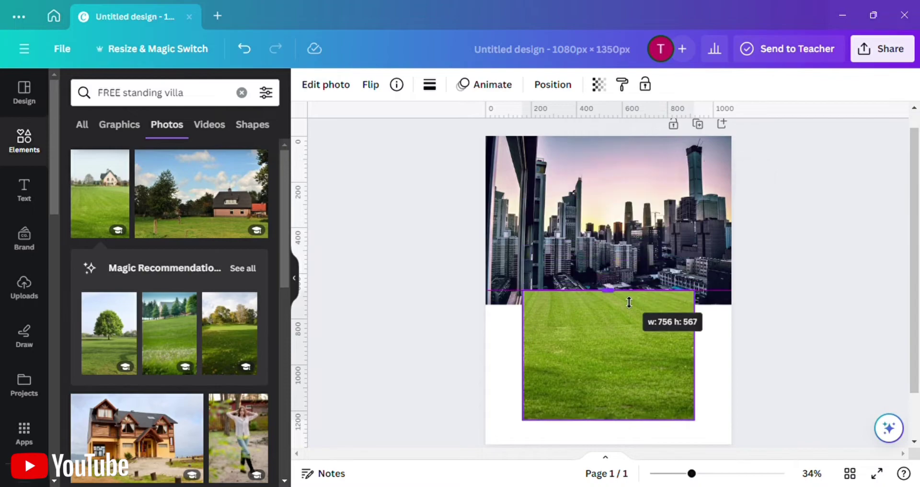
drag(618, 350, 573, 364)
drag(653, 437, 741, 449)
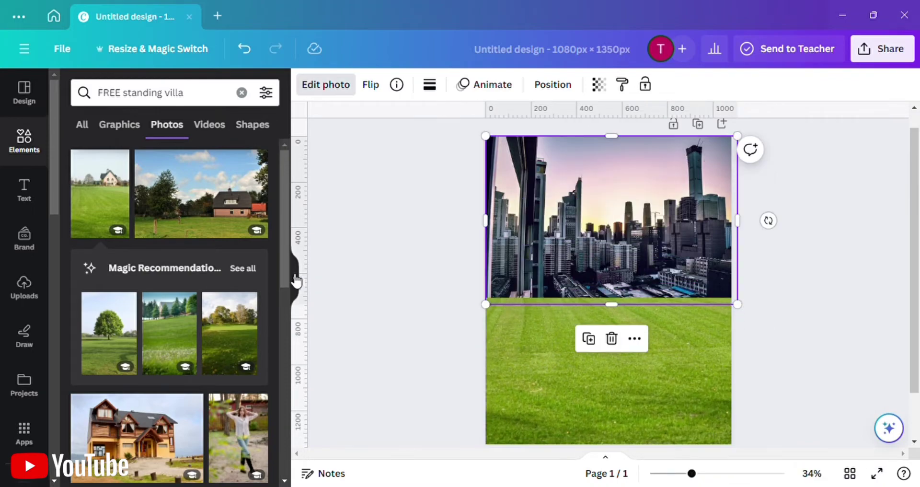
Step: Apply a strong Blur effect to the whole image of the city skyline photo
scroll(181, 302, down, 6)
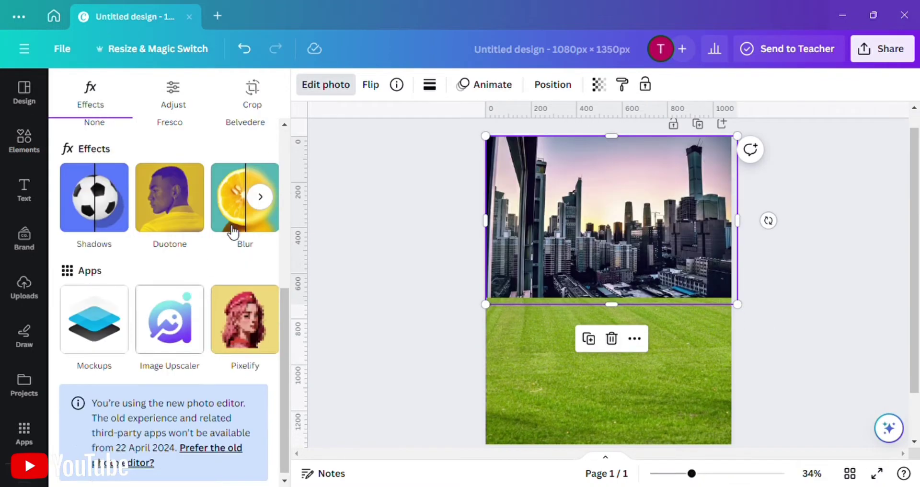
click(243, 221)
click(235, 117)
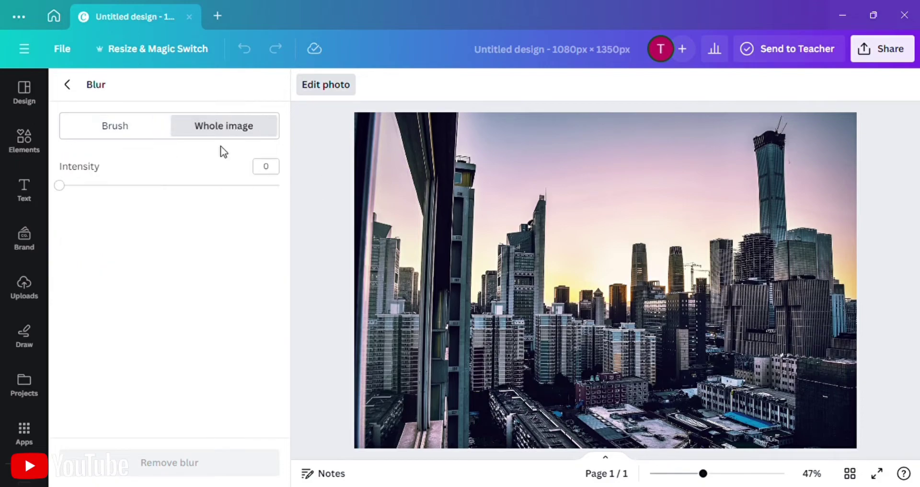
click(201, 186)
click(68, 93)
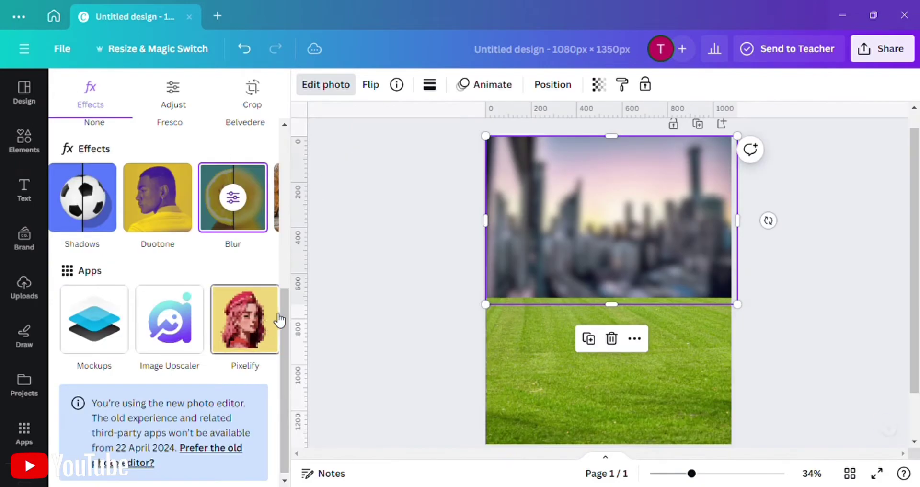
Step: Search the element library for "family" and limit the results to photos
click(21, 154)
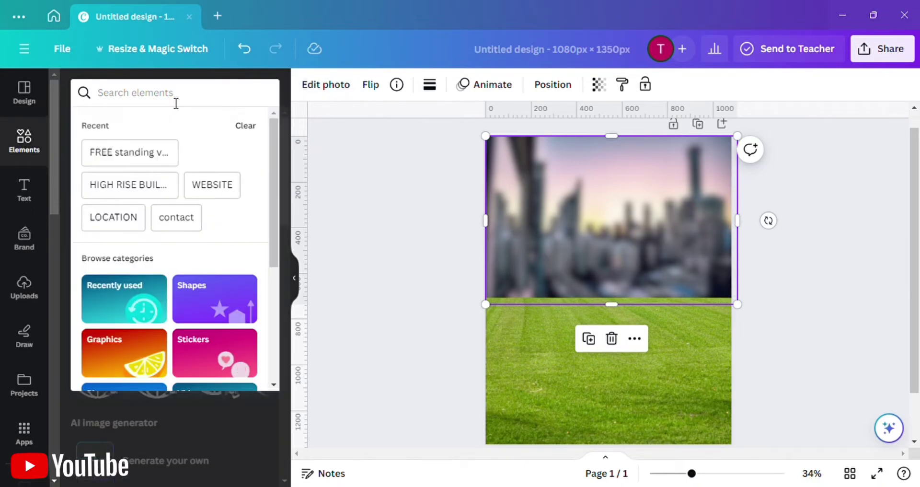
text(family)
key(Return)
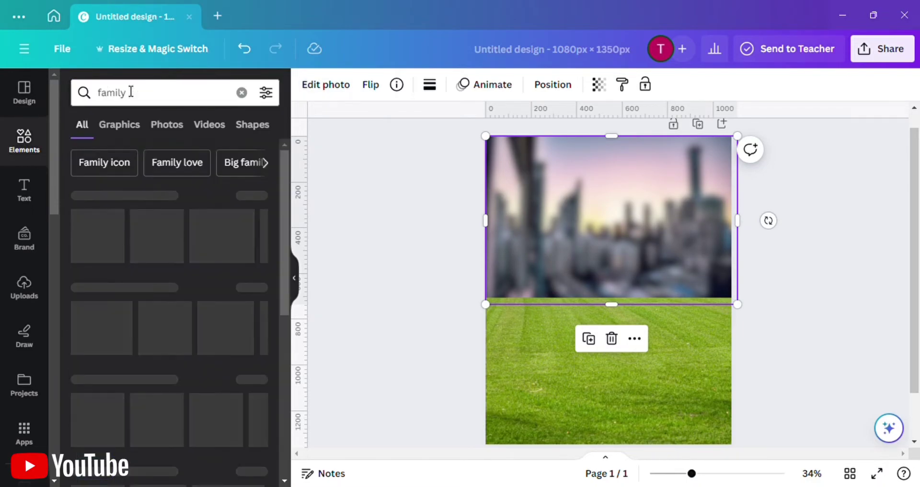
click(159, 123)
scroll(179, 304, down, 5)
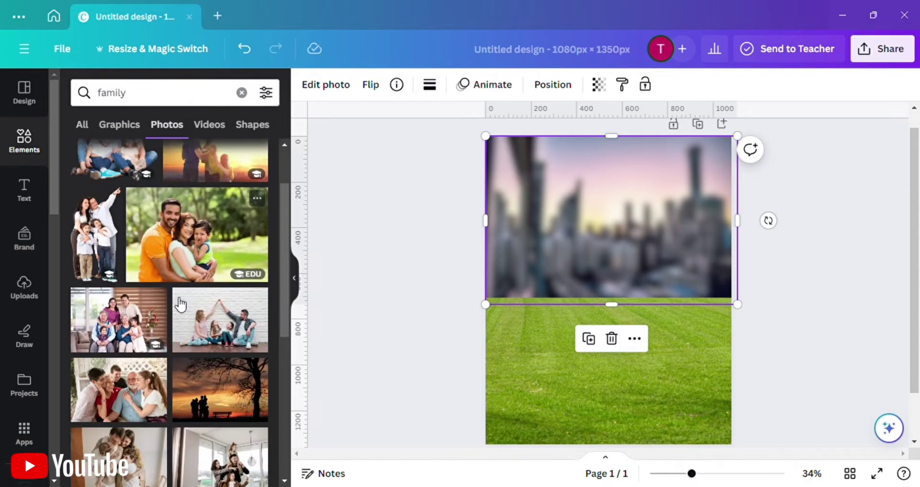
Step: Add the cut-out photo of the smiling family of four, shrink it slightly and centre it over the skyline and grass
click(137, 265)
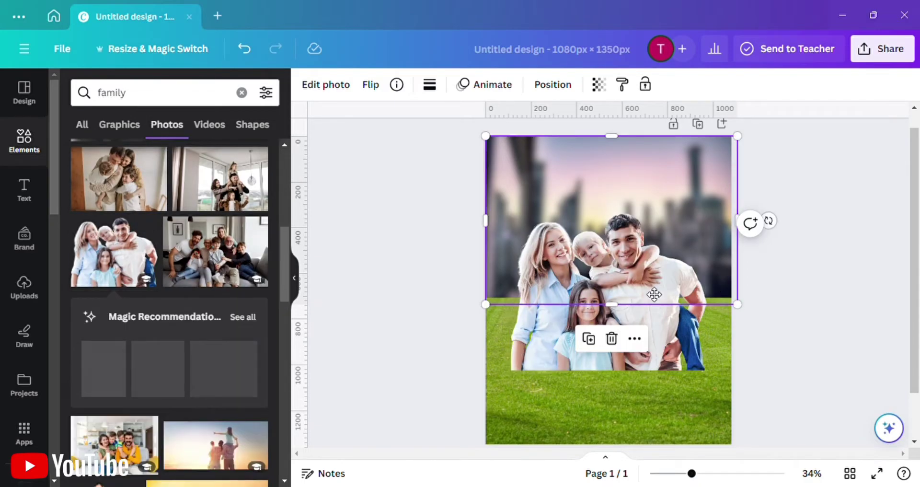
drag(673, 315, 679, 313)
drag(711, 193, 699, 209)
drag(639, 291, 643, 283)
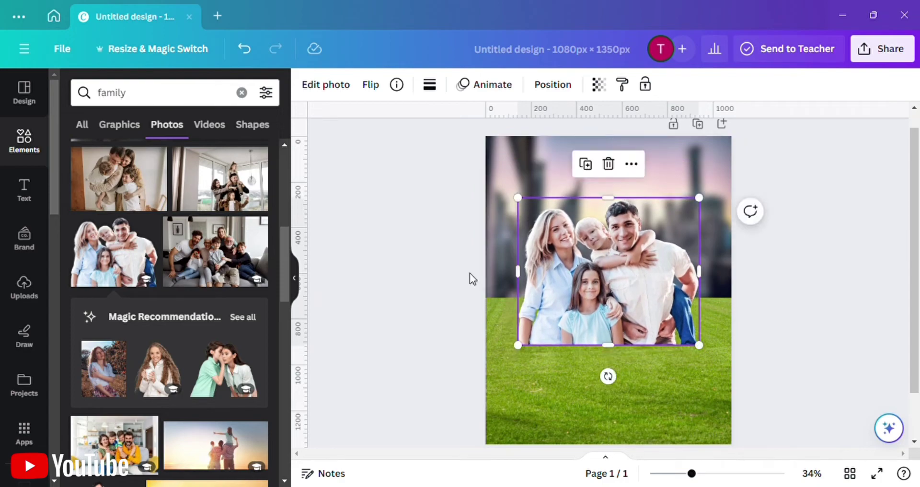
Step: Search the photos for "home" and place the cut-out two-storey white house on the lawn
double_click(125, 93)
text(home)
key(Return)
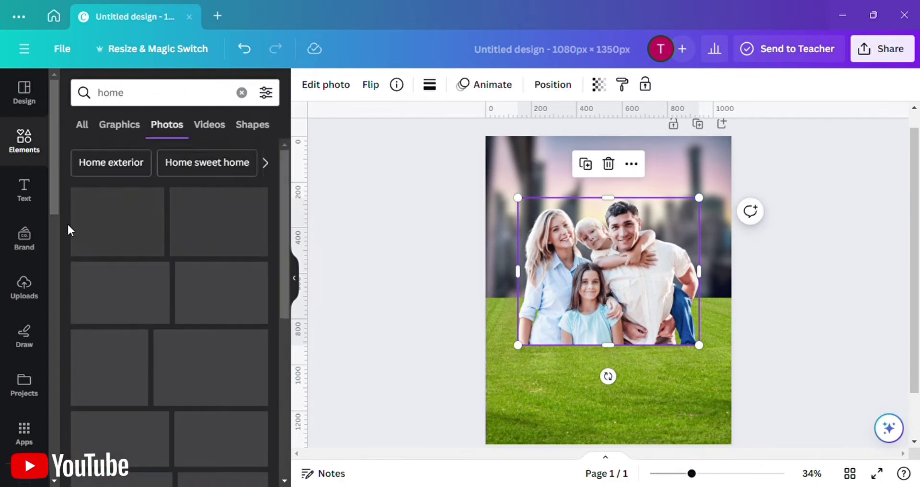
scroll(119, 288, down, 3)
drag(120, 367, 593, 357)
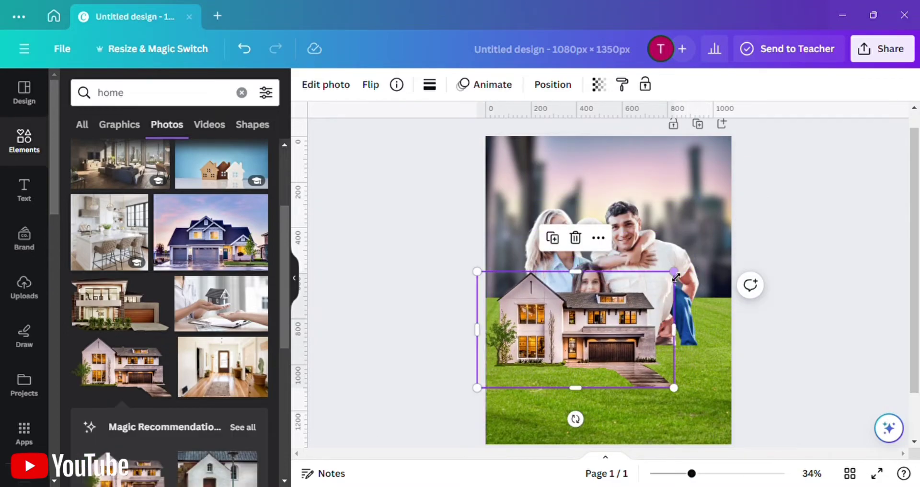
Step: Raise the family against the skyline, then shrink the house and place it in front of them on the left of the lawn
click(675, 284)
drag(675, 284, 664, 243)
click(611, 342)
drag(611, 342, 615, 320)
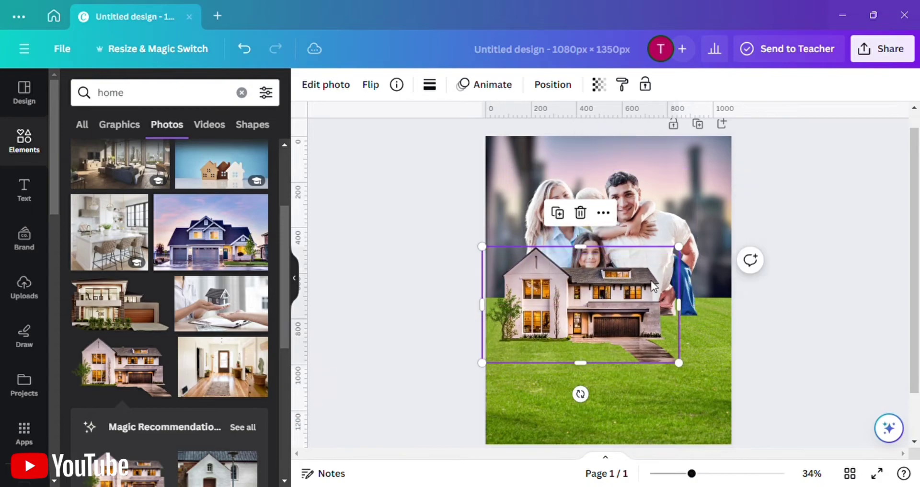
drag(667, 248, 673, 286)
click(250, 50)
drag(687, 257, 645, 273)
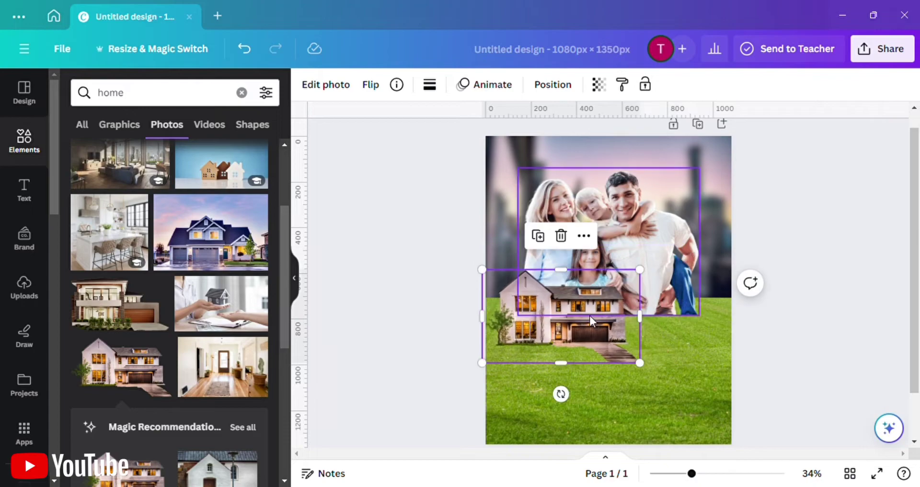
mouse_move(590, 315)
mouse_down()
mouse_move(599, 307)
mouse_move(603, 315)
mouse_up()
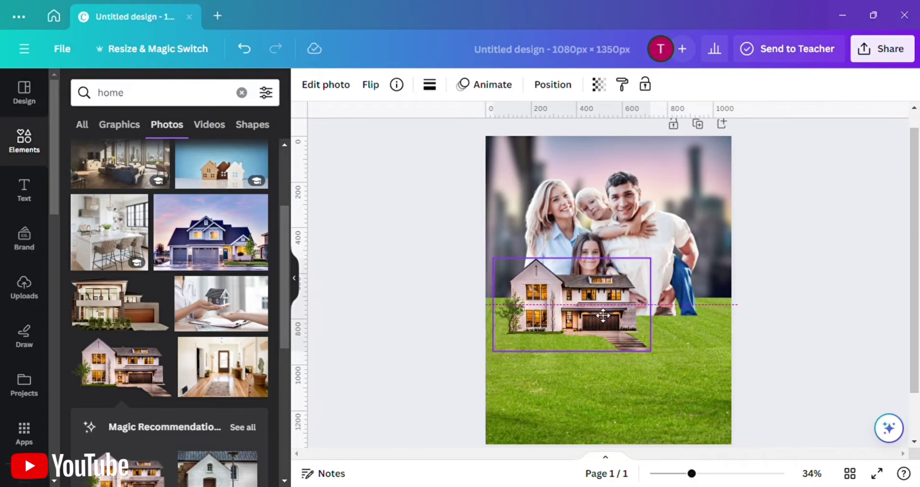
click(372, 257)
Step: Search the photo library for "car"
click(177, 97)
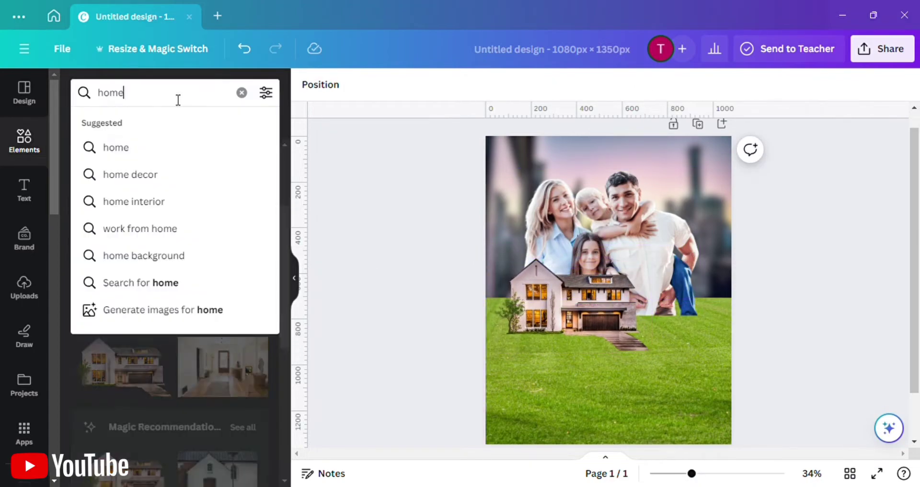
key(BackSpace)
key(BackSpace)
key(BackSpace)
key(BackSpace)
text(car)
key(Return)
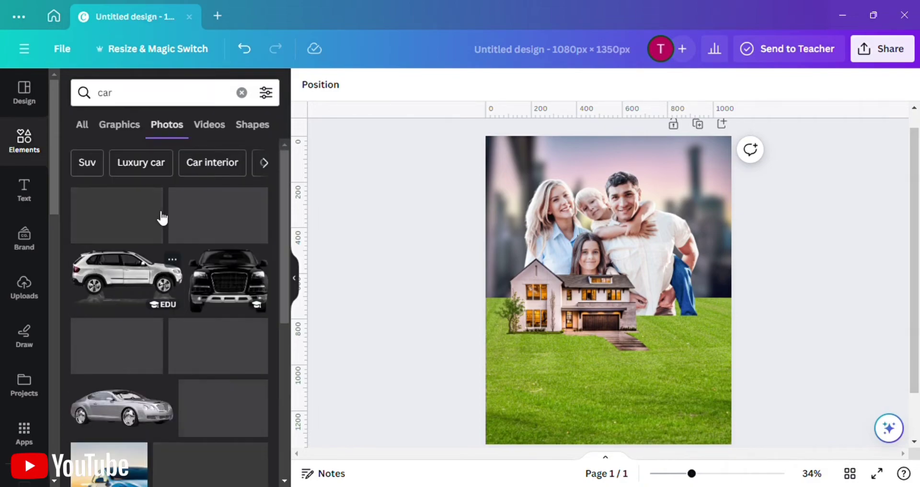
Step: Find the photo of the white SUV in the snow, add it to the page and remove its background
scroll(123, 234, down, 10)
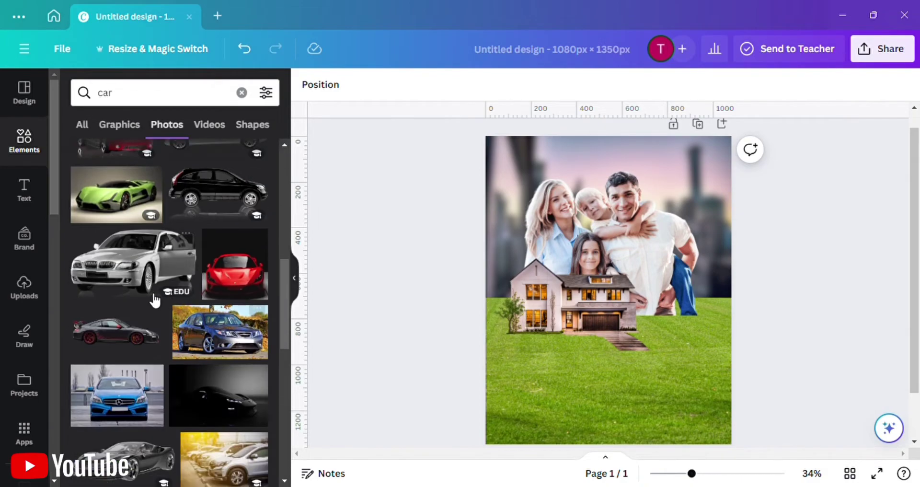
scroll(149, 297, down, 6)
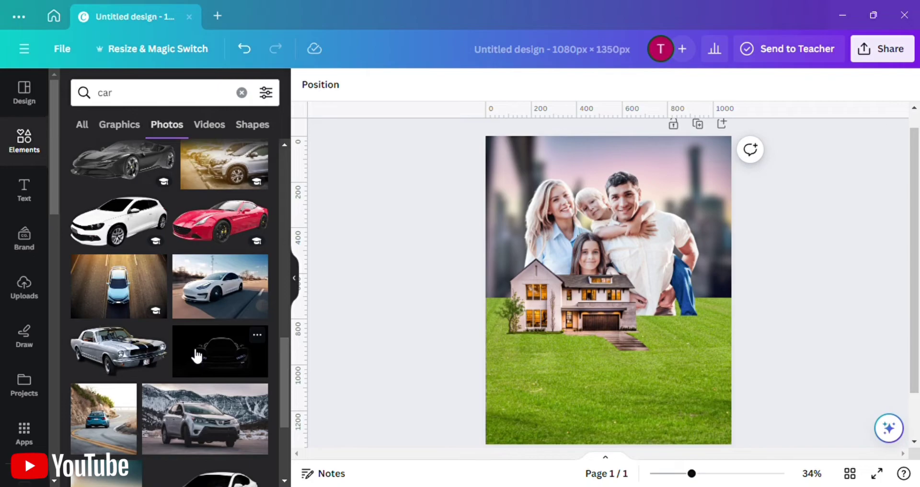
scroll(139, 371, down, 10)
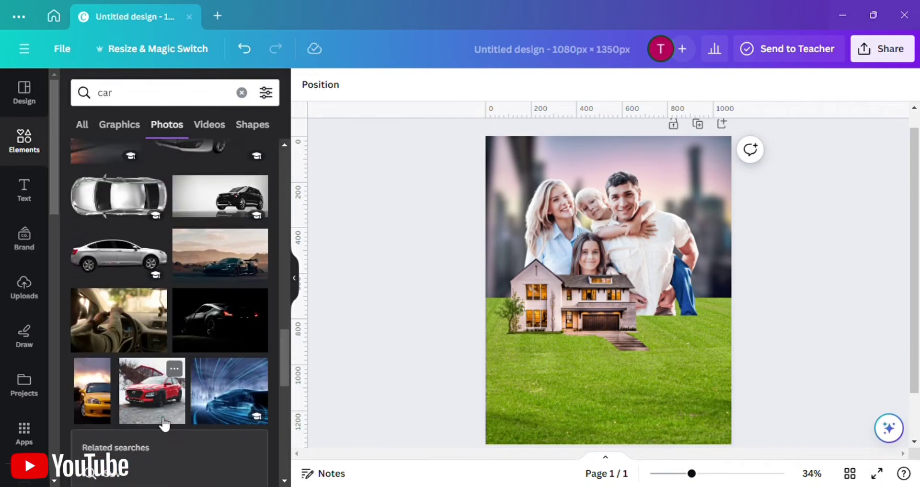
scroll(163, 424, down, 6)
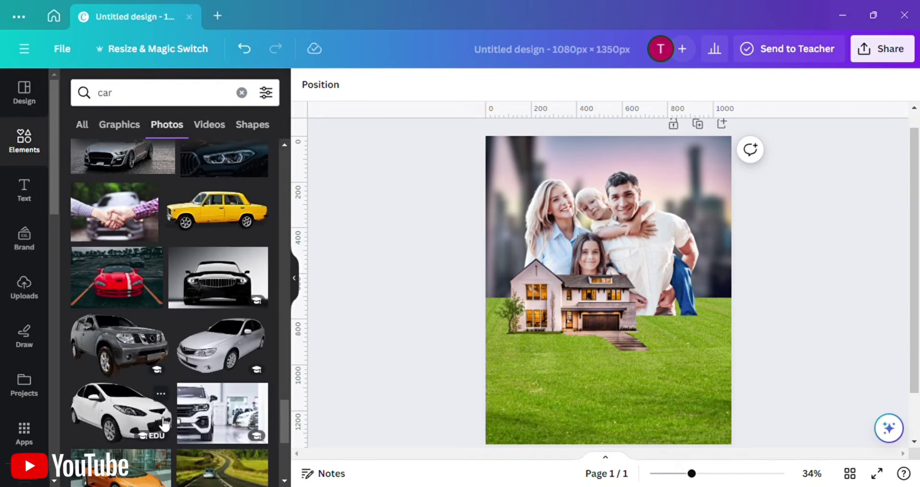
scroll(205, 356, down, 8)
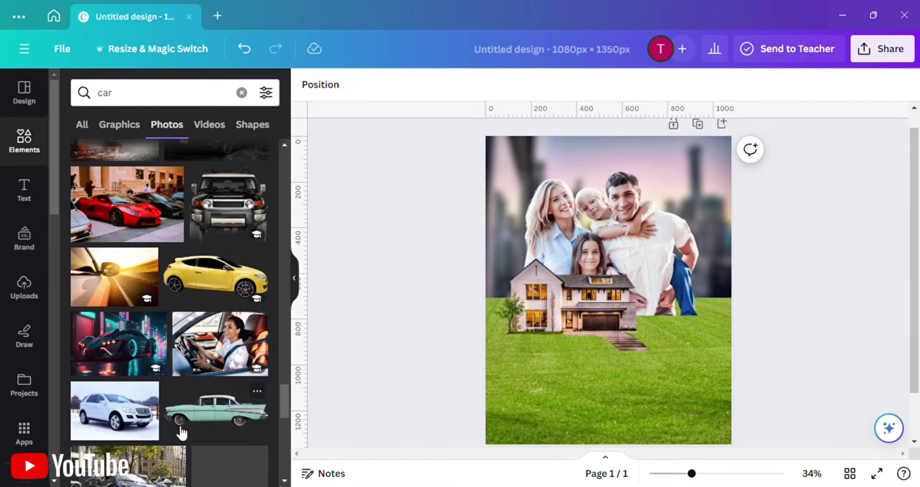
click(128, 297)
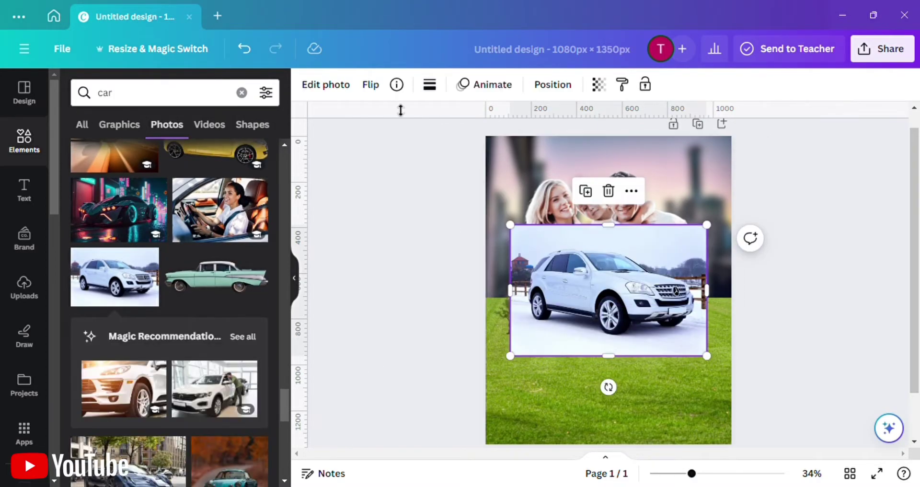
click(349, 94)
click(92, 183)
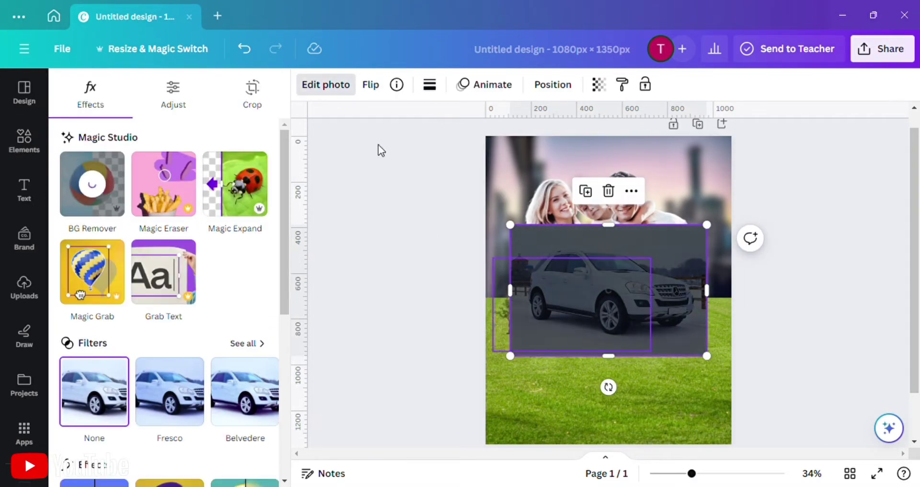
Step: Flip the SUV horizontally, shrink it and place it on the grass to the right of the house
click(370, 94)
click(395, 128)
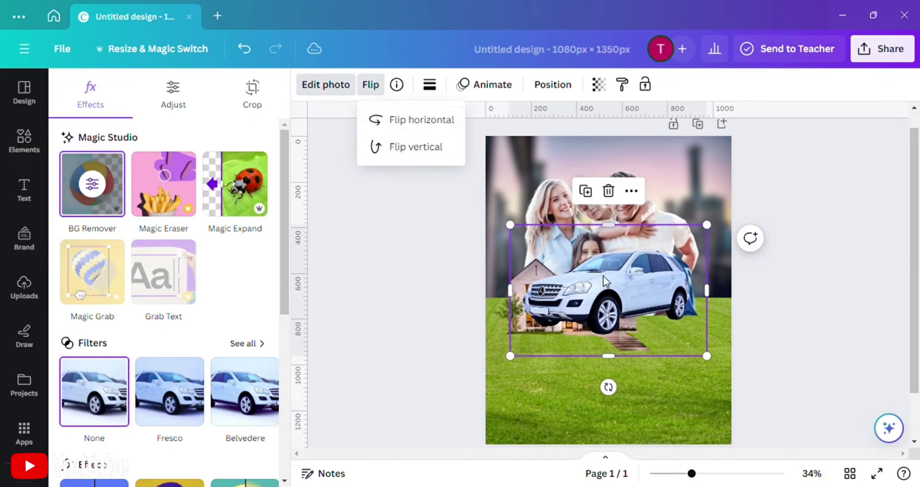
drag(603, 281, 628, 320)
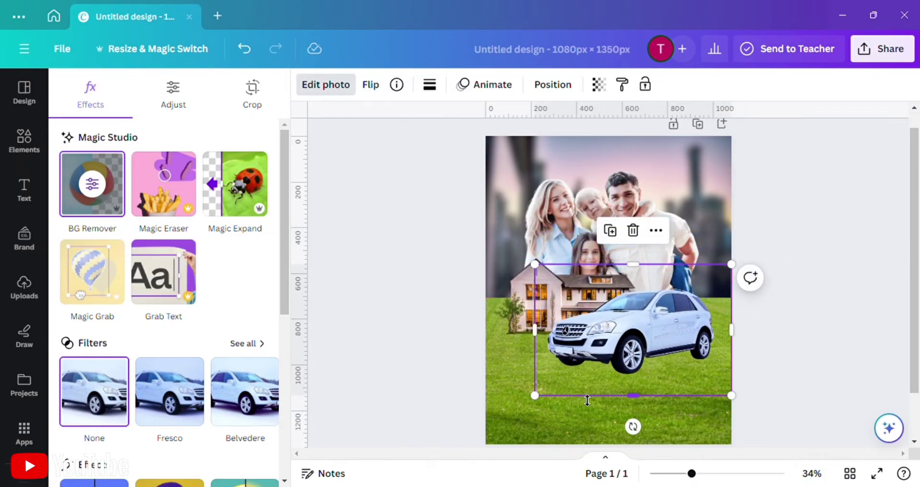
drag(555, 404, 566, 375)
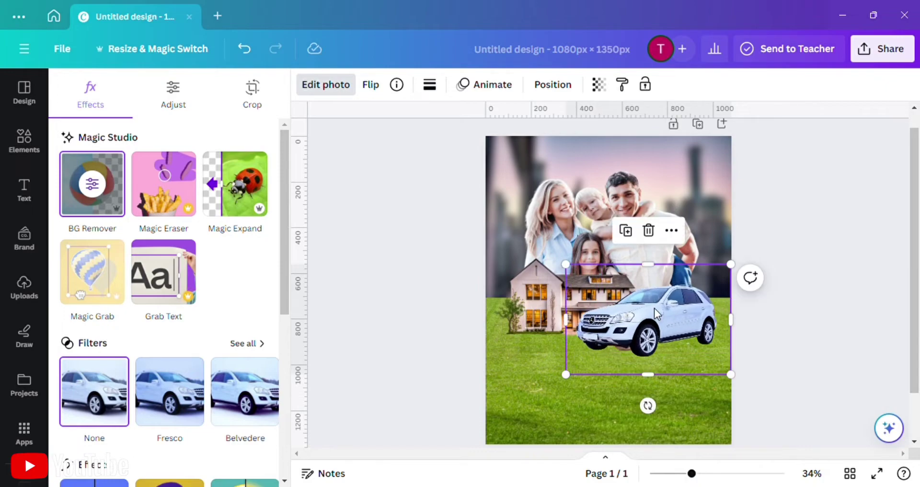
drag(654, 309, 662, 330)
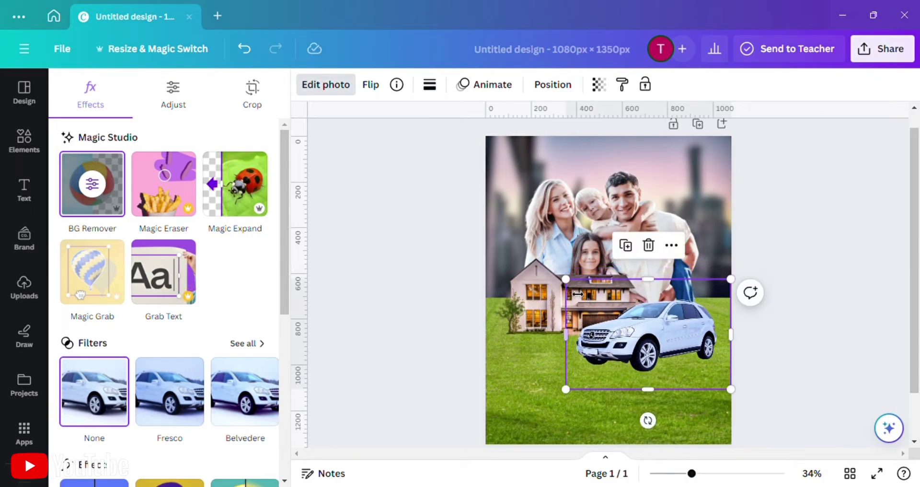
drag(566, 279, 576, 302)
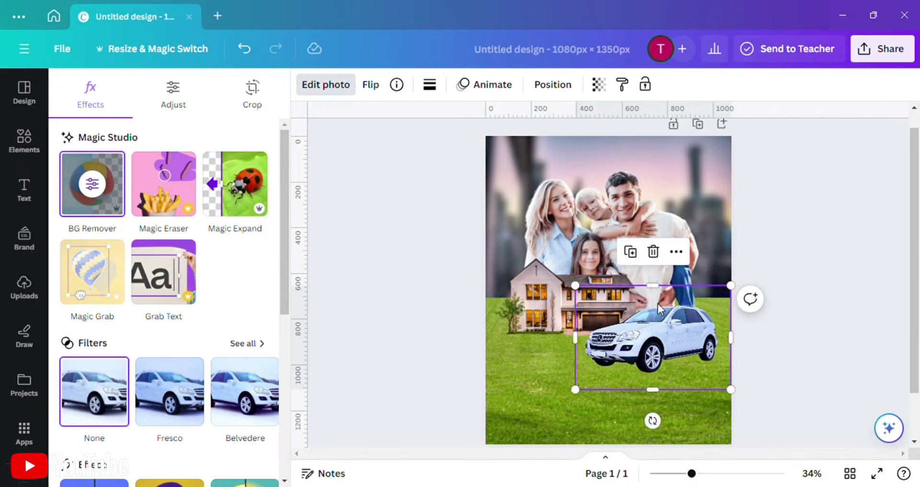
Step: Search the element library for "bike" and limit the results to photos
click(34, 154)
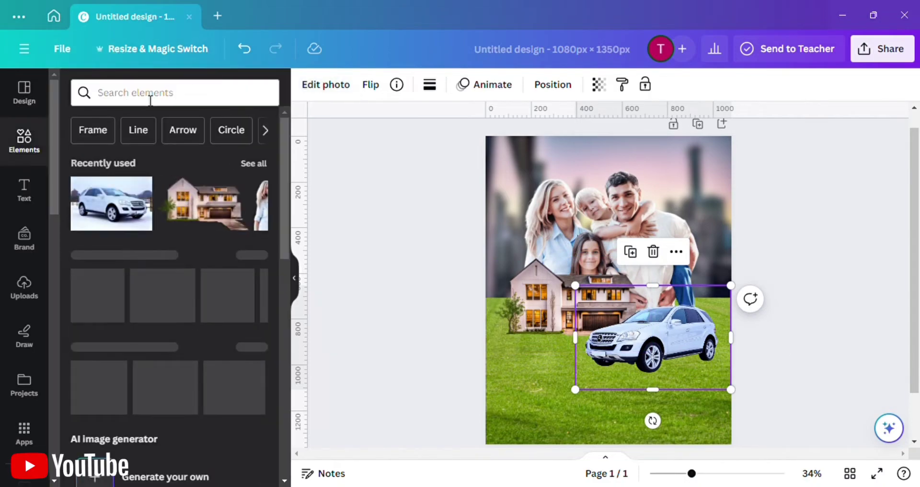
click(150, 96)
text(bike)
key(Return)
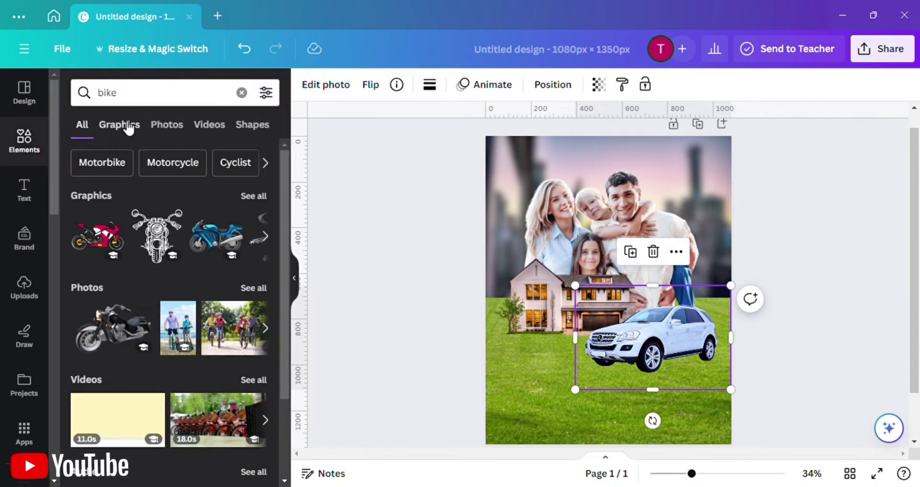
click(163, 125)
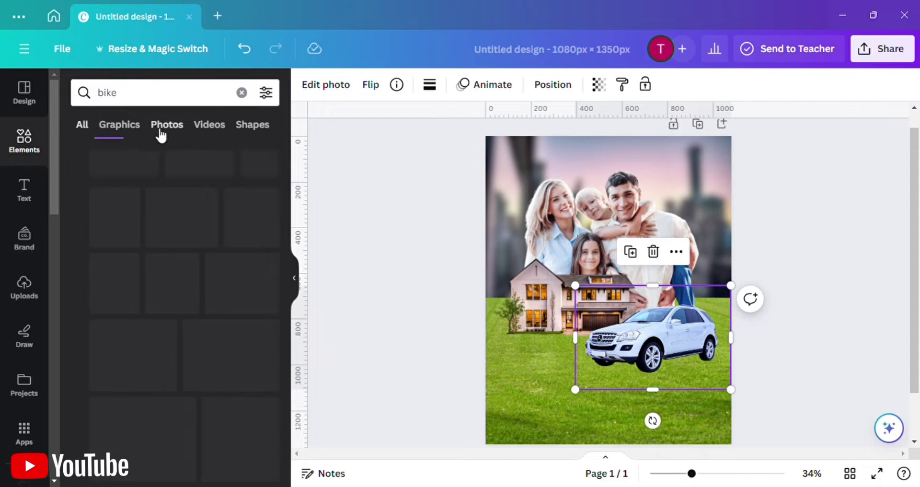
Step: Browse the bike photos, switch the search to Motorcycle and add the photo of the dark sports motorcycle to the page
scroll(202, 355, down, 5)
scroll(170, 337, down, 10)
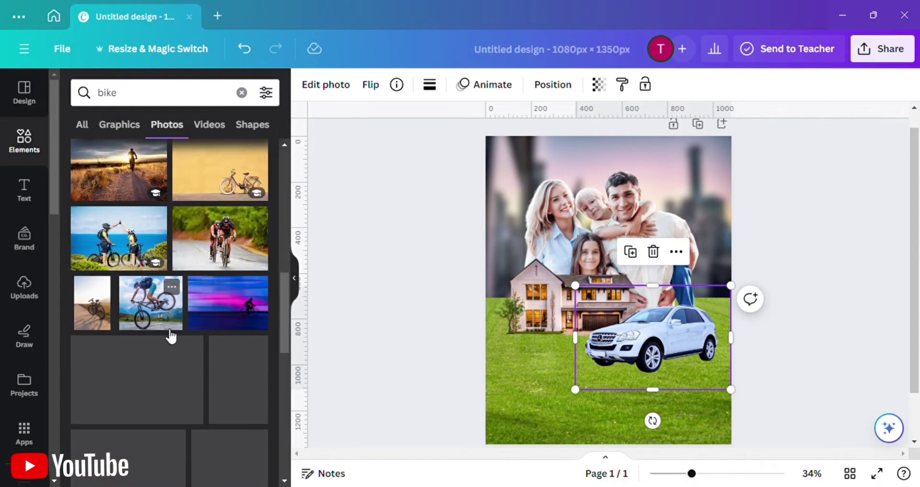
scroll(149, 379, down, 10)
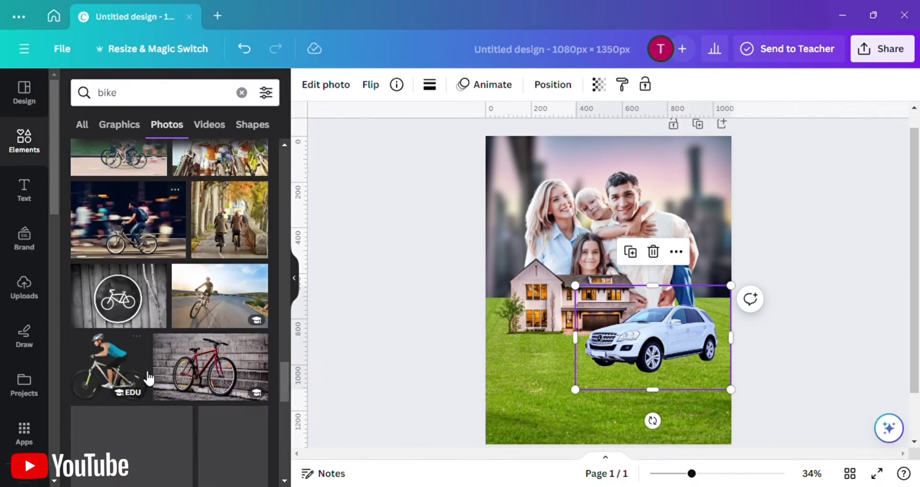
scroll(149, 377, down, 10)
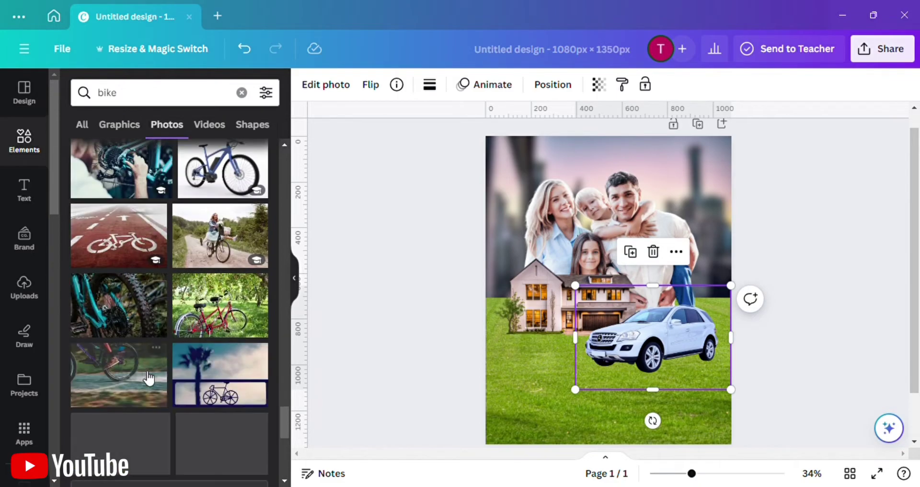
scroll(142, 369, up, 15)
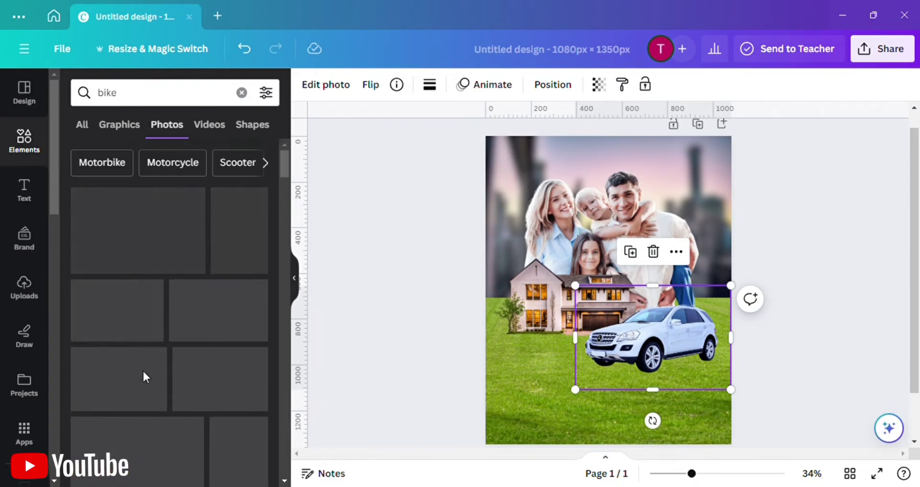
click(175, 162)
scroll(175, 337, down, 1)
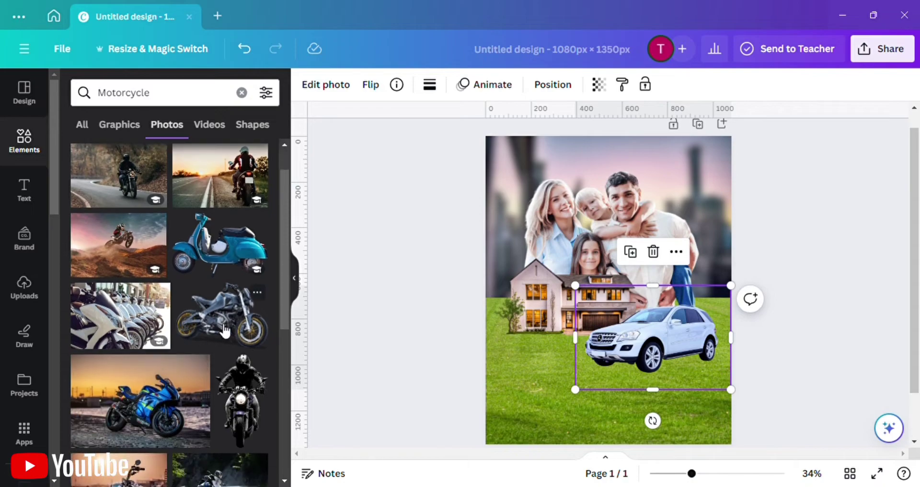
click(220, 314)
Step: Flip the motorcycle horizontally, shrink it to about 344 px wide and place it between the house and the SUV
click(376, 95)
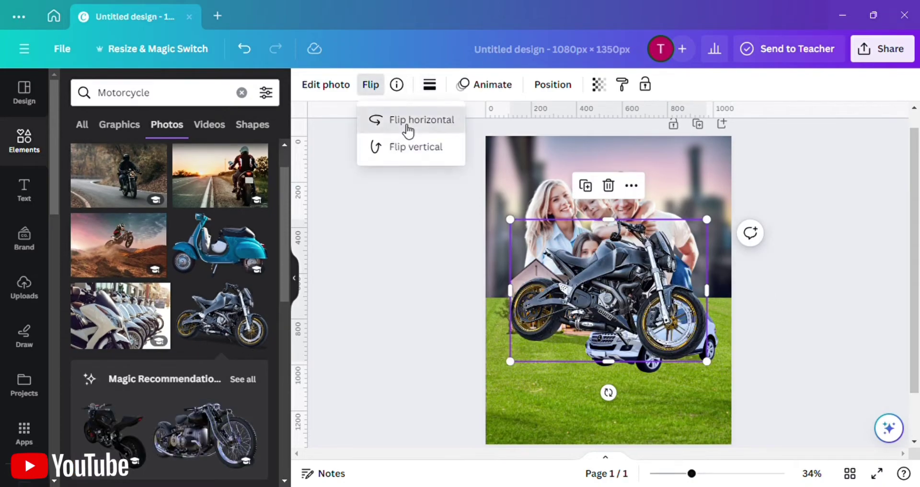
click(406, 121)
drag(707, 219, 589, 305)
drag(548, 329, 590, 332)
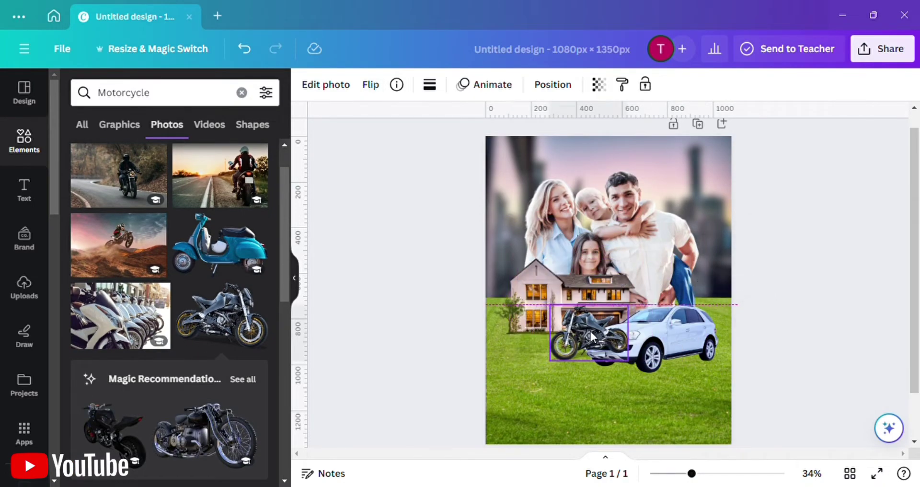
Step: Layer the motorcycle behind the SUV and reduce it to about 325 px wide beside the car's front
click(556, 85)
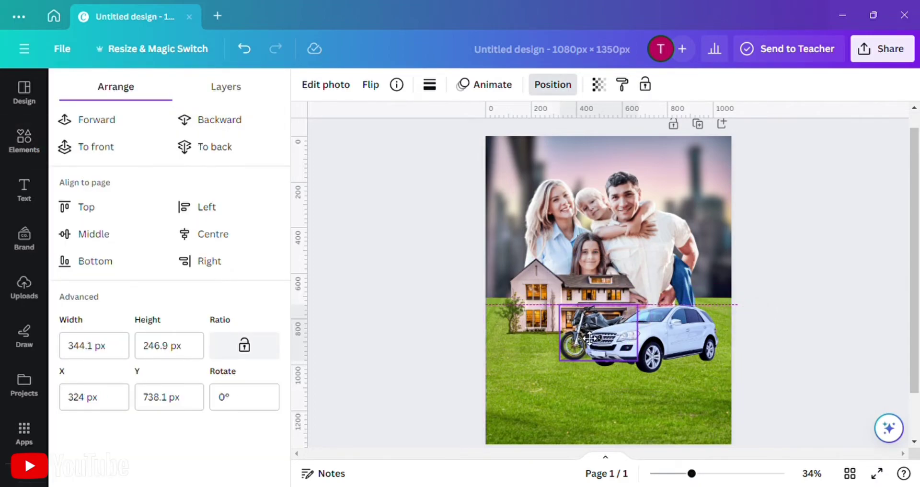
drag(638, 305, 633, 308)
drag(570, 334, 566, 330)
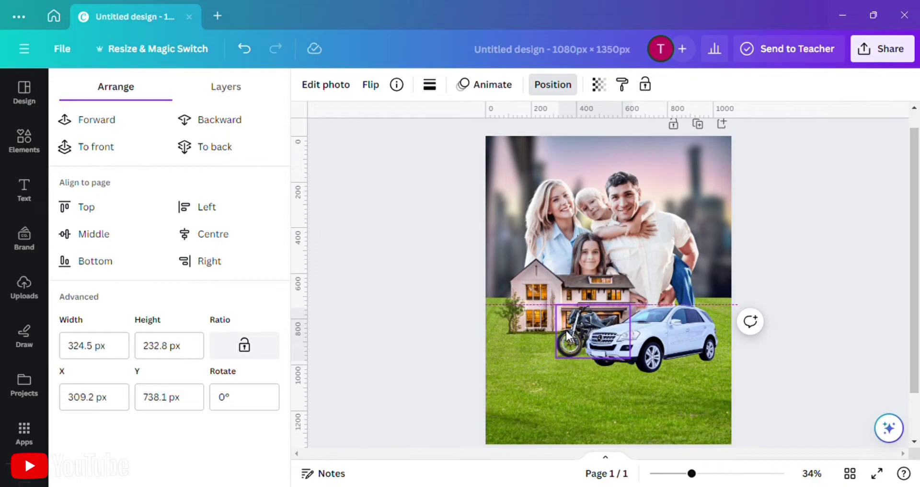
Step: Search the graphics for "family silhouette illustration" and add the silhouette of two adults lifting children
click(24, 139)
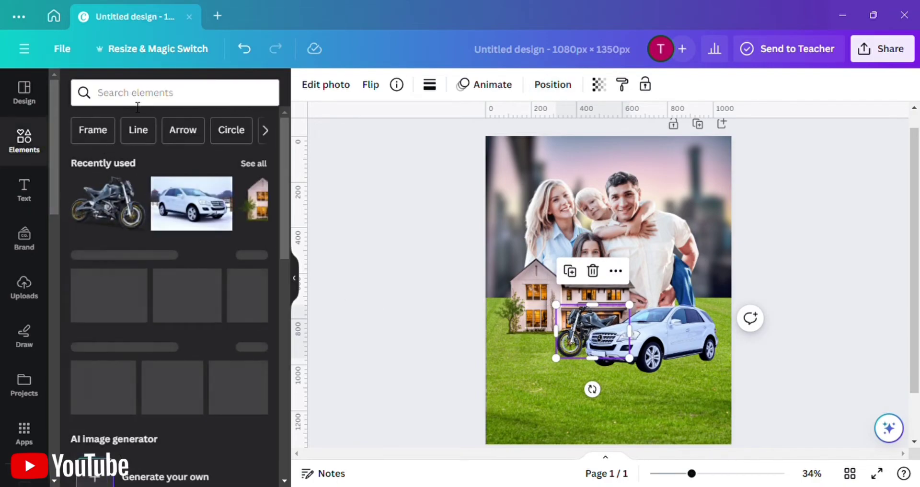
click(137, 96)
text(family silhouette illustration)
key(Return)
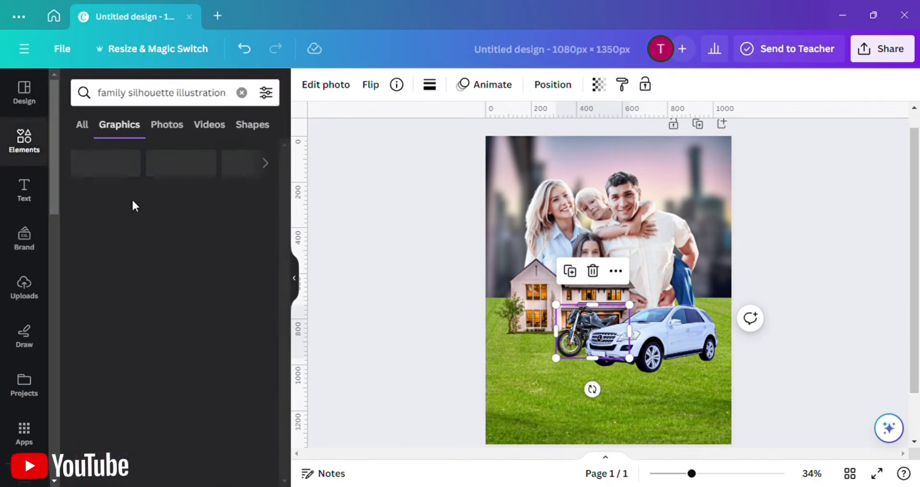
scroll(175, 312, down, 1)
click(176, 313)
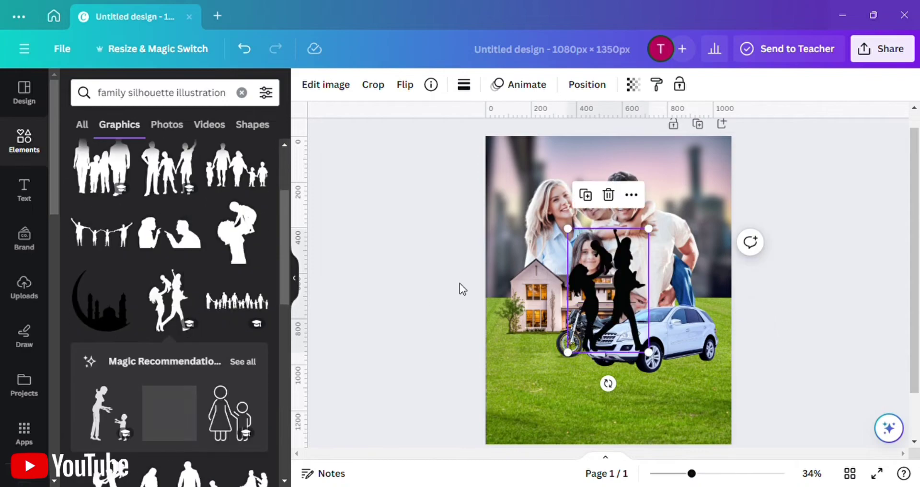
Step: Shrink the family silhouette, place it on the grass in front of the house beside the motorcycle and recolour it white
drag(604, 287, 542, 294)
drag(589, 246, 551, 291)
drag(533, 351, 551, 337)
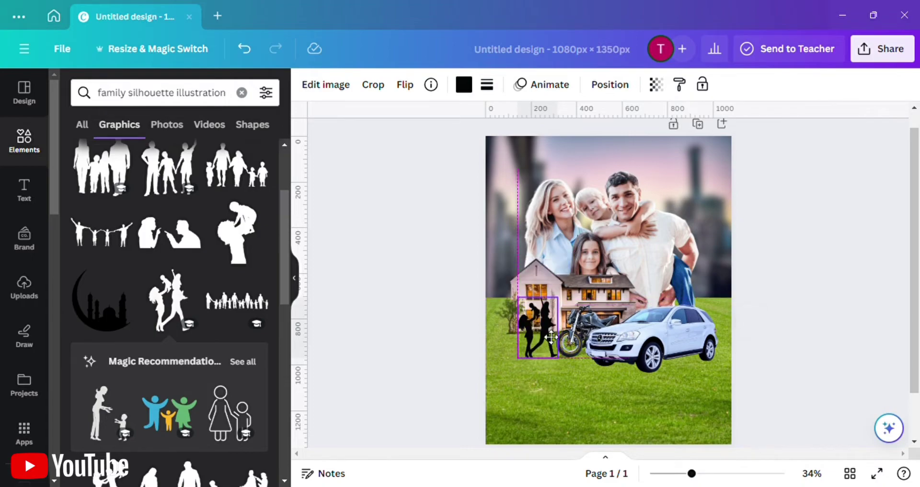
click(463, 87)
click(355, 268)
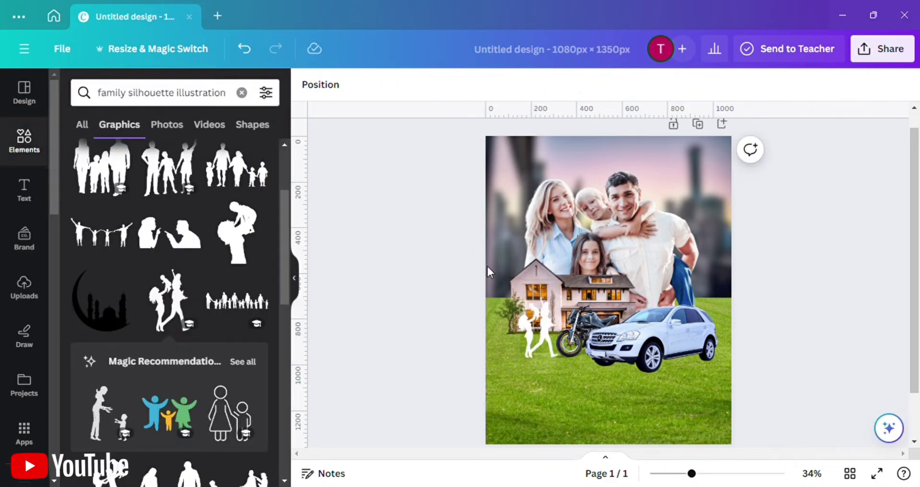
Step: Search the graphics for "green shadow" and try out the round bright-green glow on the page
click(241, 92)
text(green shadow)
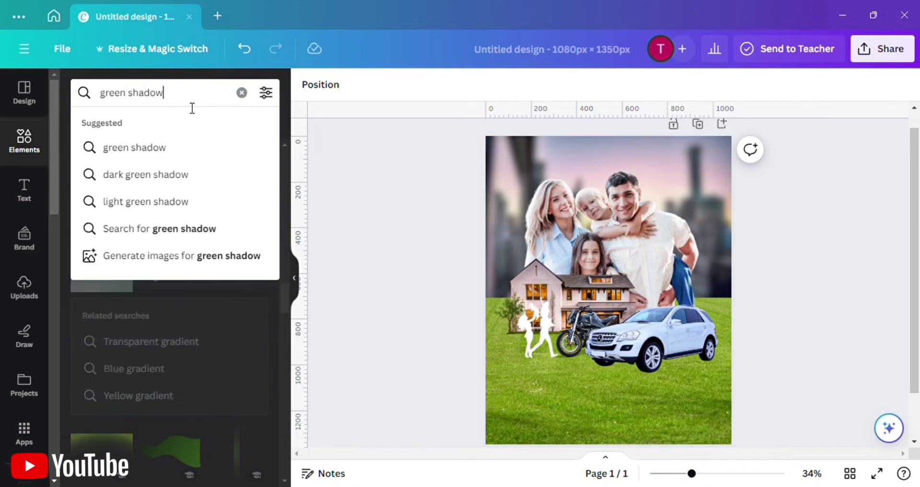
key(Return)
click(240, 188)
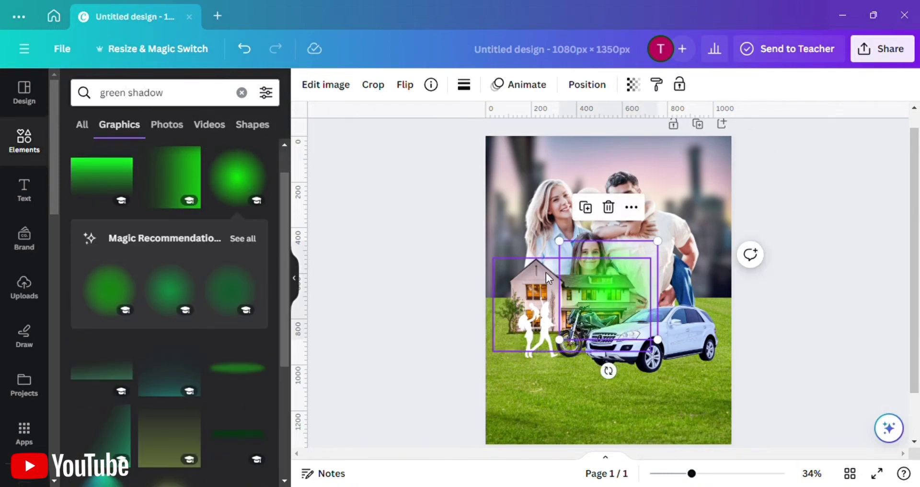
key(Delete)
Step: Add the thin blurred green strip, enlarge it to about 1422 px wide and lay it across the upper edge of the lawn
scroll(240, 374, down, 5)
scroll(232, 370, down, 3)
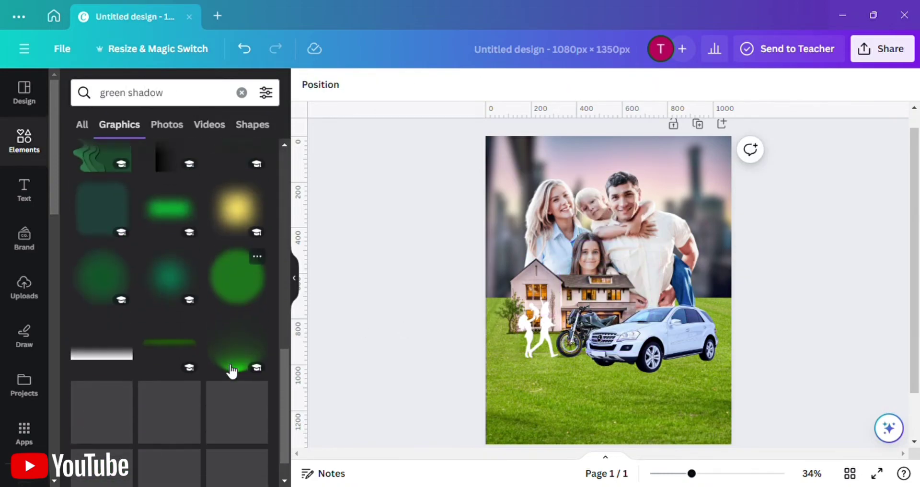
click(171, 343)
drag(582, 298, 517, 306)
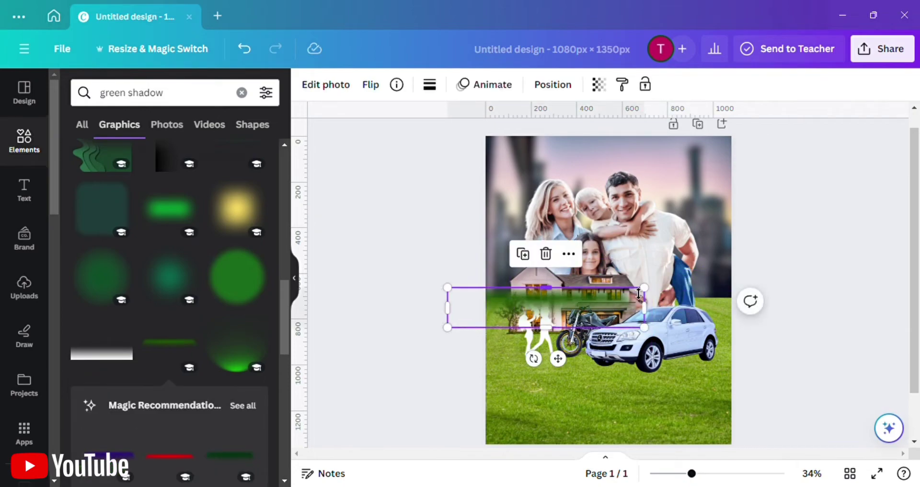
drag(656, 295, 783, 294)
drag(712, 292, 706, 309)
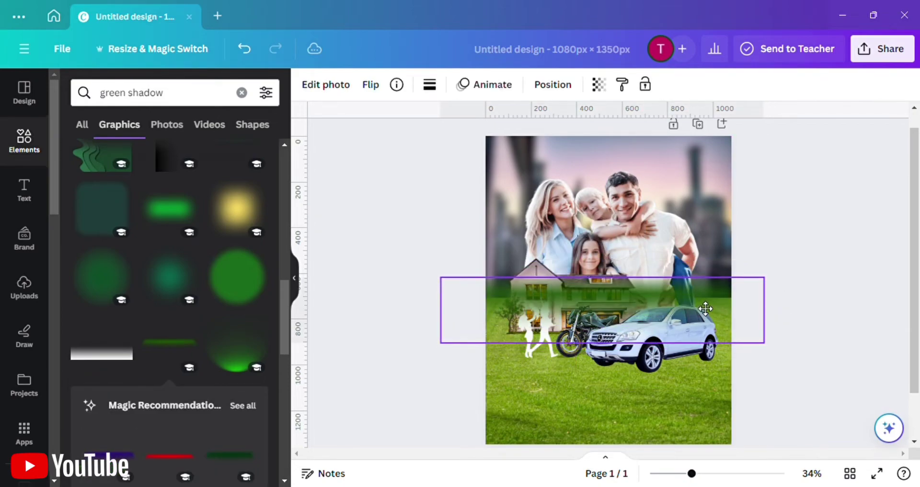
Step: Send the green strip to the back, then bring it forward so it sits behind the family and house
click(553, 85)
click(215, 147)
click(94, 123)
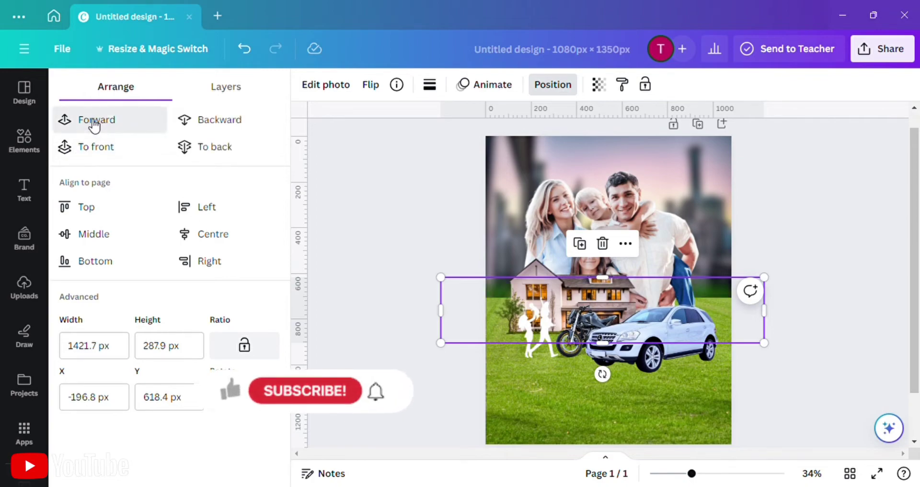
Step: Duplicate the green strip, align the copy at the same height and move it backward behind the family and house
click(580, 244)
mouse_move(542, 302)
mouse_down()
mouse_move(534, 293)
mouse_move(543, 294)
mouse_up()
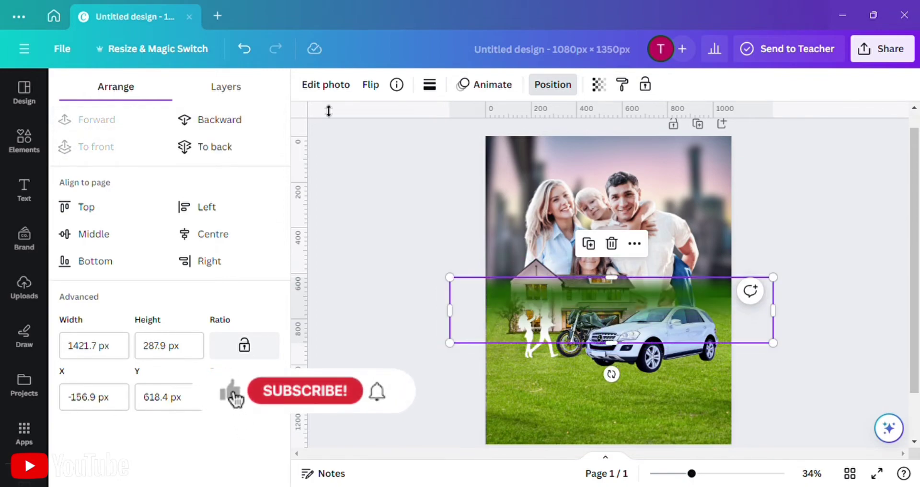
click(213, 120)
click(235, 119)
click(235, 120)
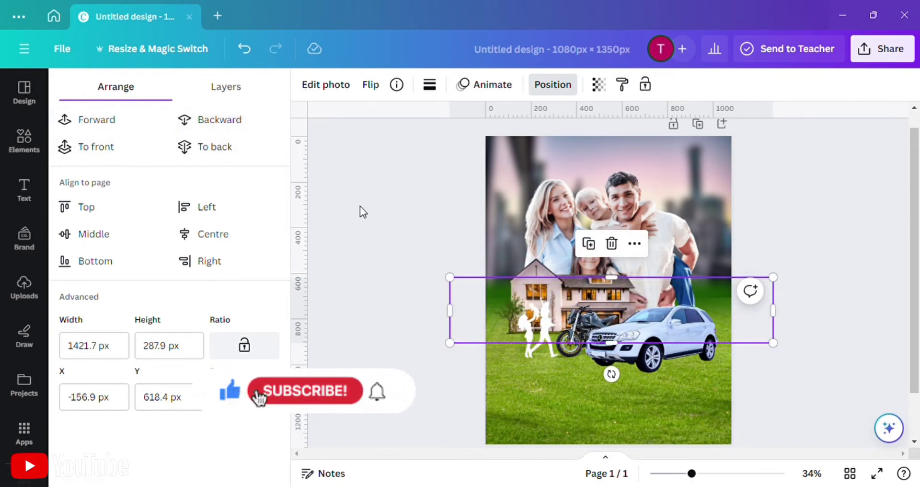
click(373, 235)
Step: Add the green palm leaf graphic and place it in the upper-right corner of the page
scroll(242, 319, down, 8)
click(103, 232)
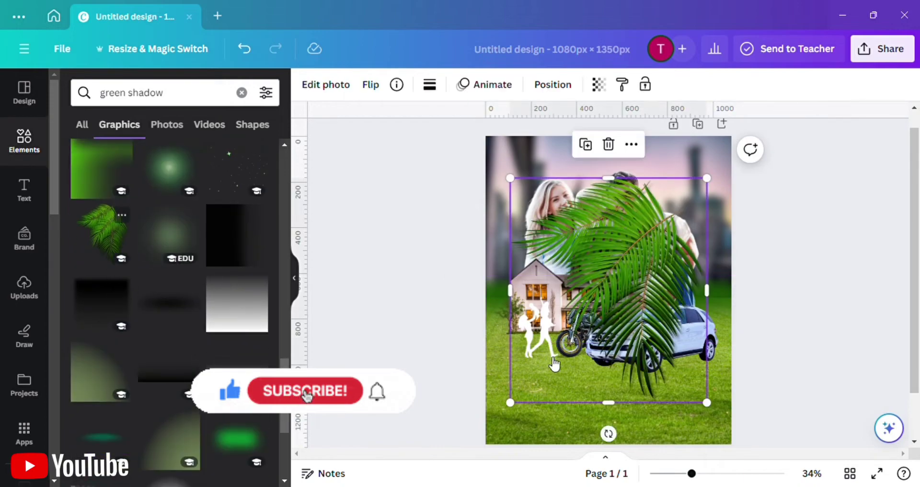
drag(691, 330, 803, 237)
click(408, 239)
Step: Add the bright-green corner gradient, rotate it 180° and place it over the lower-left corner of the lawn
scroll(159, 241, down, 5)
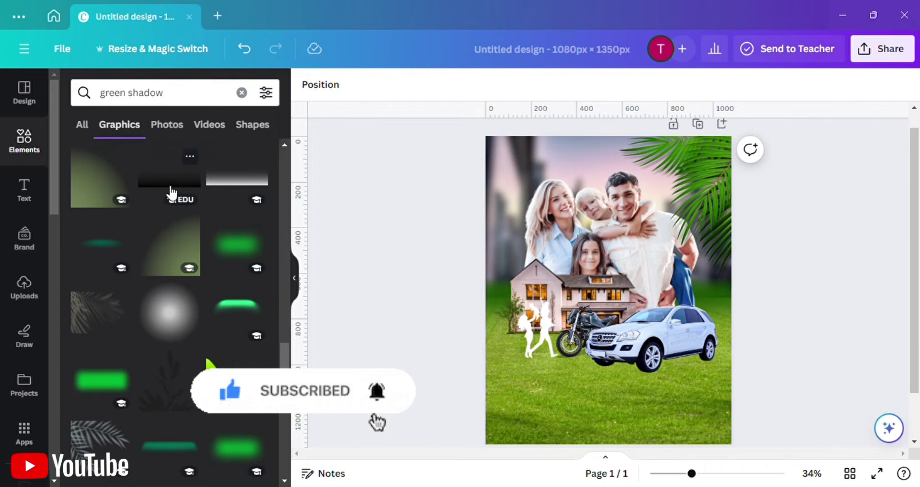
scroll(202, 286, down, 5)
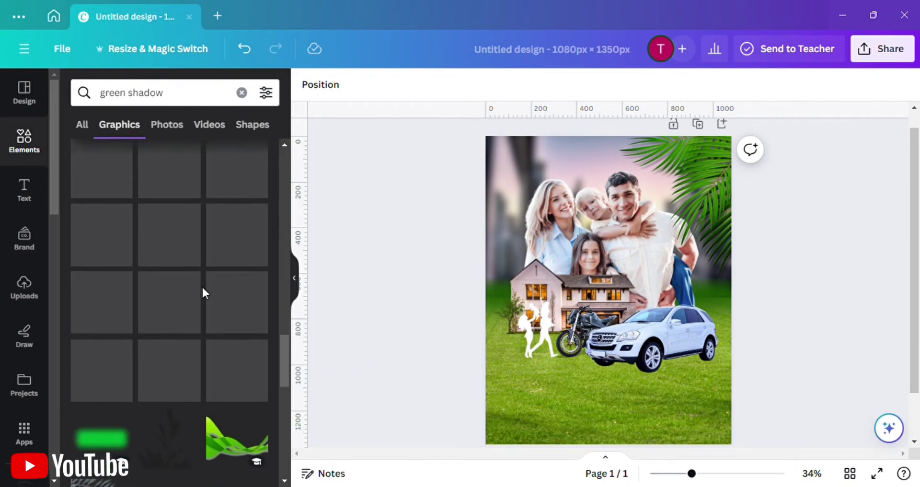
scroll(202, 285, up, 7)
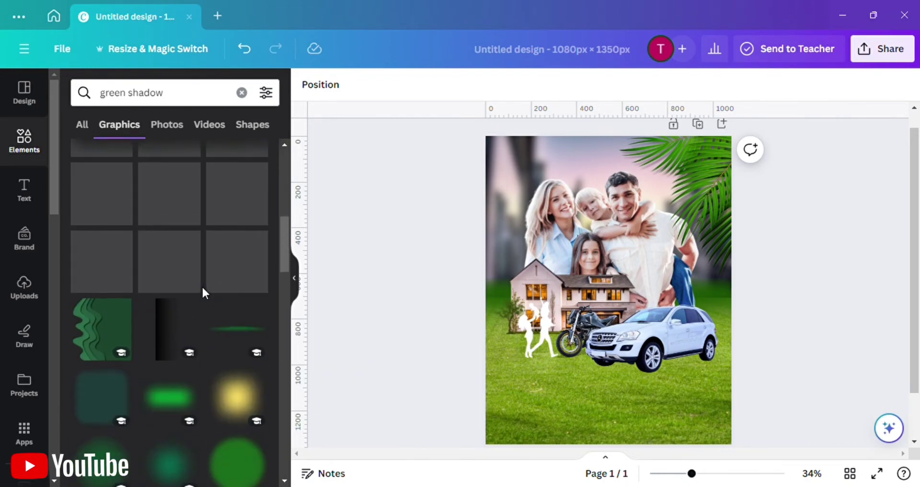
click(113, 312)
drag(608, 387, 618, 228)
drag(653, 301, 616, 400)
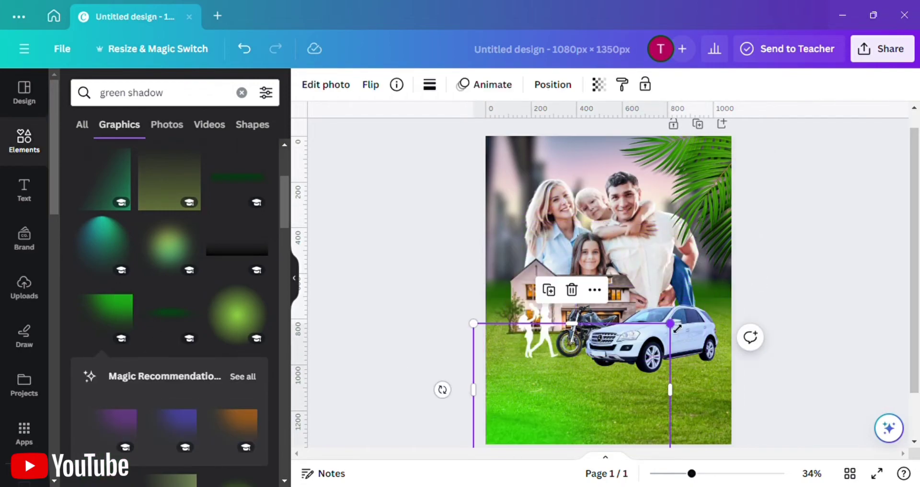
Step: Enlarge the green gradient to about 1475 px wide and layer it just above the lawn, behind the house and vehicles
drag(677, 328, 811, 232)
click(552, 84)
click(215, 146)
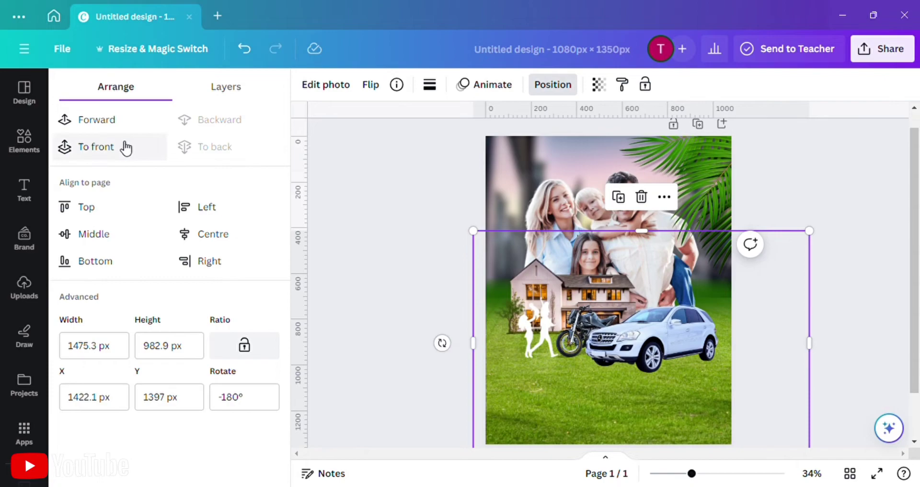
click(111, 125)
drag(724, 390, 729, 419)
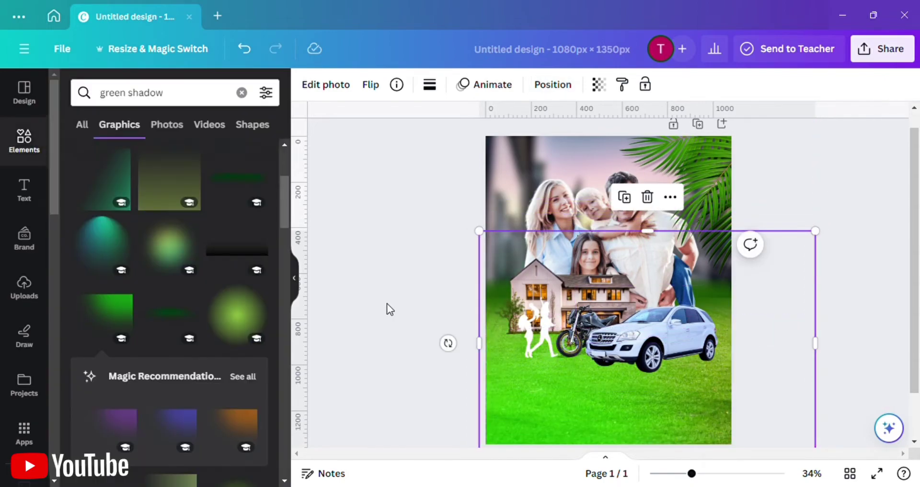
click(387, 307)
Step: Add the blurred dark-green strip again, enlarge it and place it along the bottom edge of the page
scroll(118, 230, up, 5)
scroll(160, 254, down, 10)
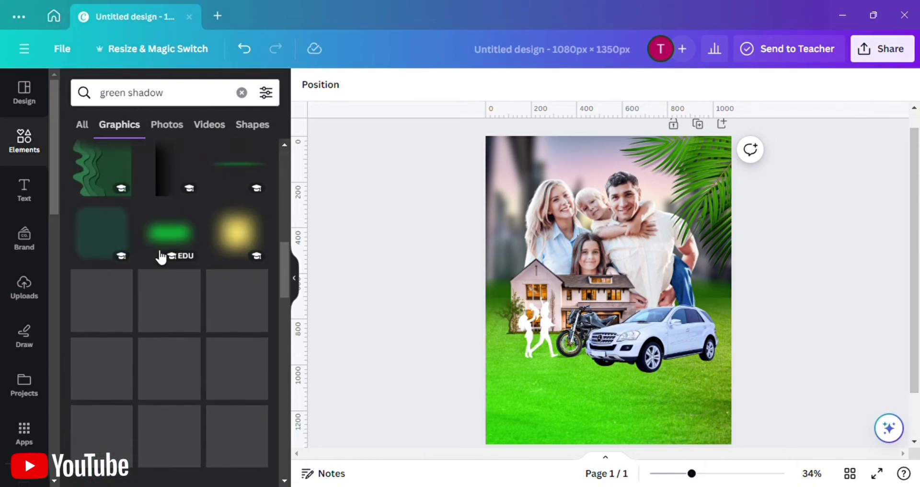
scroll(161, 257, down, 5)
click(172, 226)
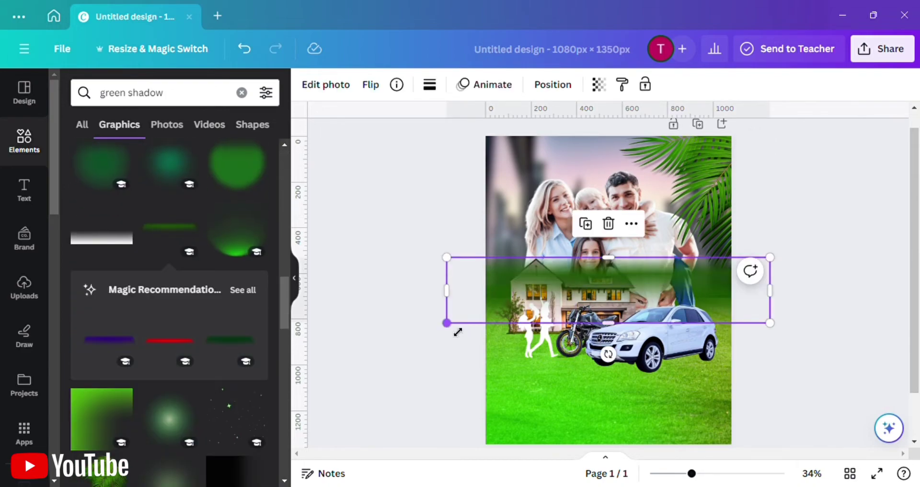
drag(458, 332, 461, 468)
click(789, 330)
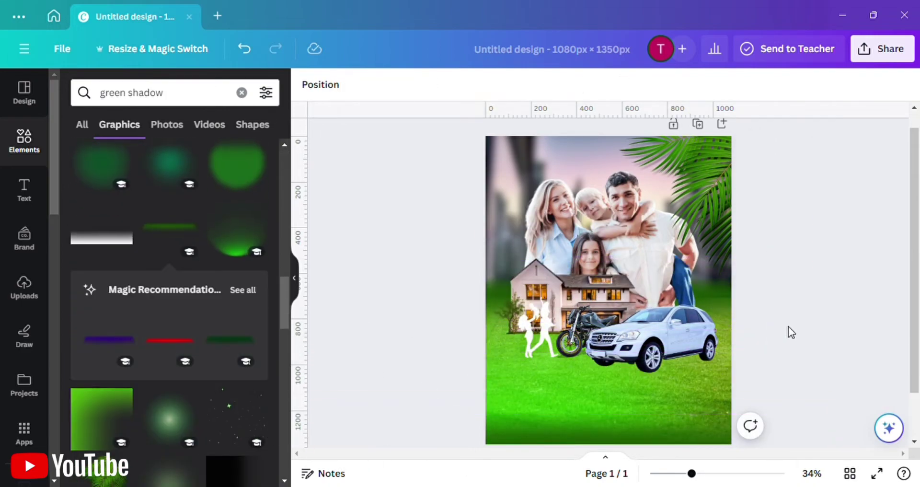
click(617, 433)
click(550, 380)
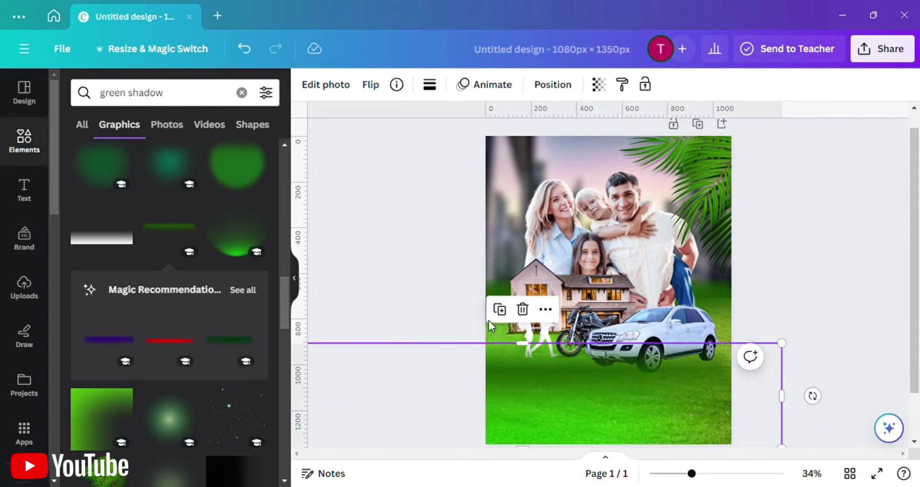
click(244, 48)
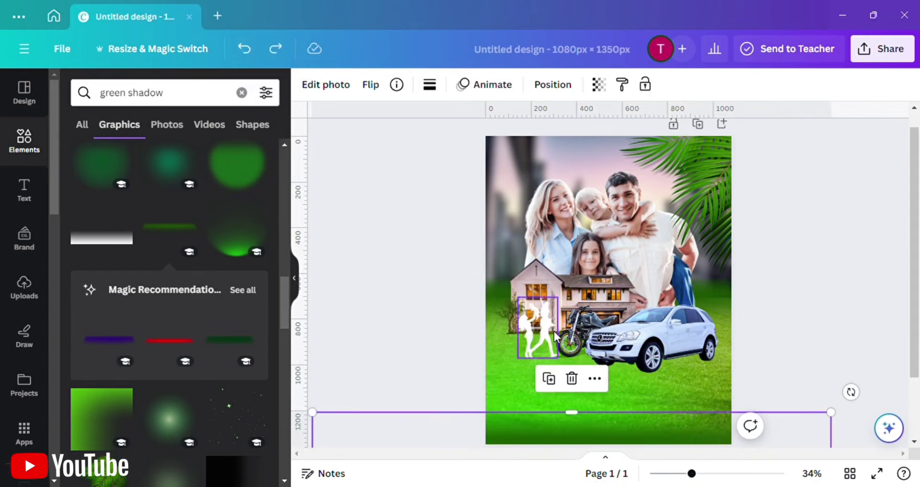
Step: Duplicate the dark-green strip, rotate the copy to about -84.3° and widen it to about 1119 px across the left side of the page
click(549, 380)
drag(569, 434, 465, 323)
drag(471, 441, 557, 367)
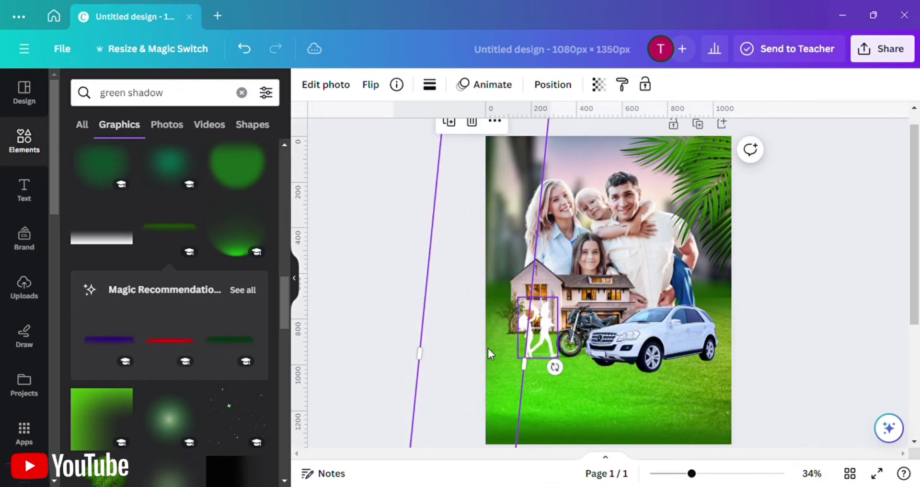
click(454, 366)
drag(499, 301, 524, 353)
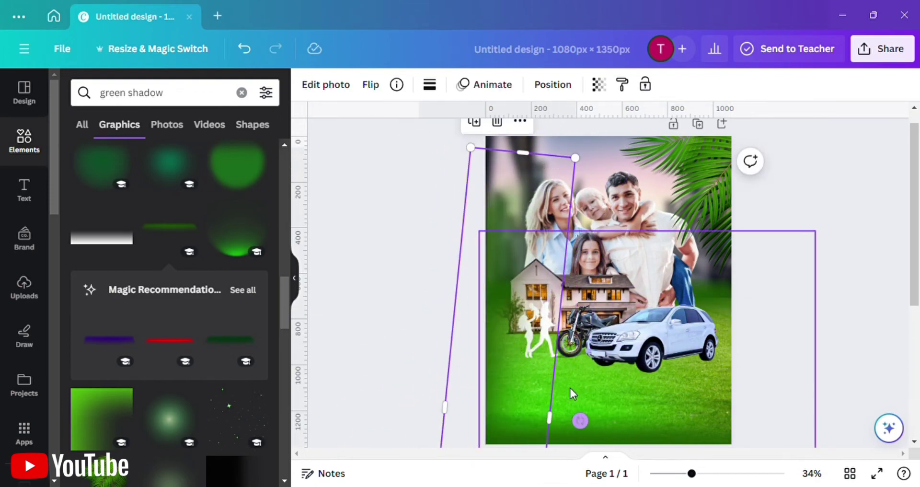
drag(550, 418, 697, 422)
drag(610, 397, 592, 397)
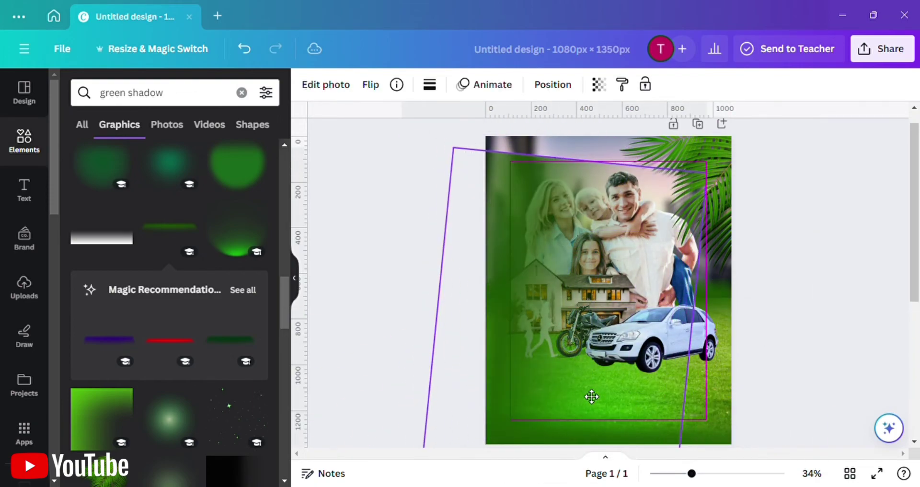
Step: Layer the rotated dark-green strip behind the family, house and vehicles and shift it lower on the page
click(553, 85)
click(240, 120)
click(240, 120)
click(240, 120)
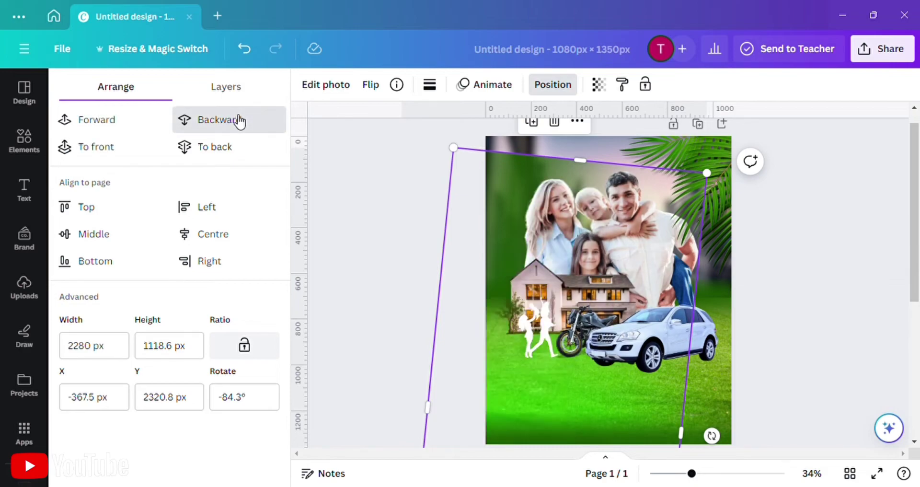
click(240, 120)
click(123, 123)
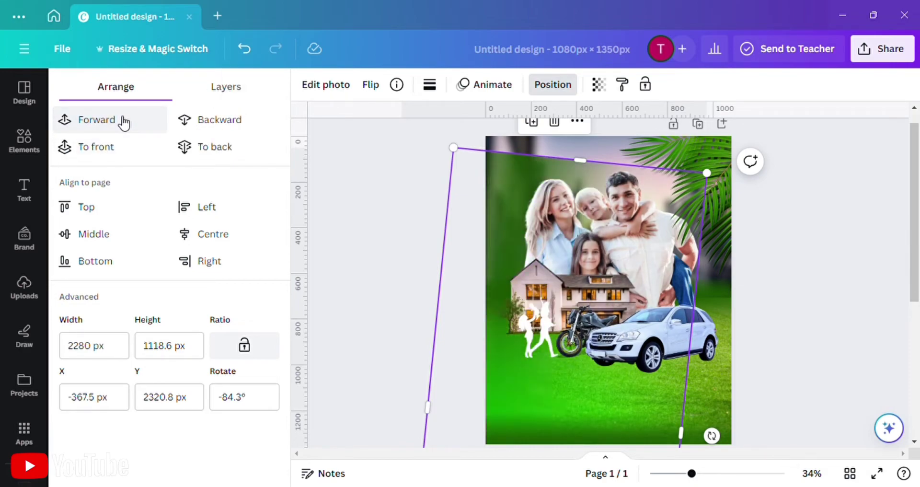
drag(584, 166, 590, 290)
drag(719, 288, 777, 341)
click(776, 341)
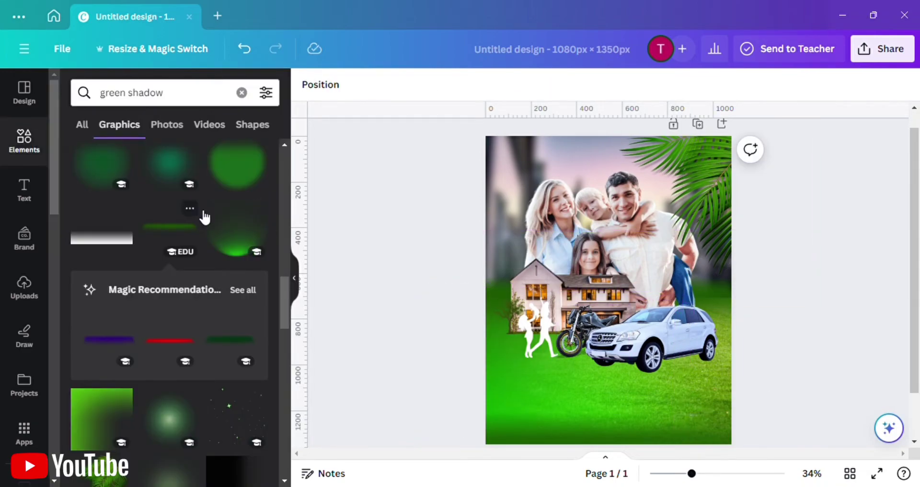
Step: Add the blurred dark-green circle graphic and enlarge it to about 889 px over the lower-right part of the lawn
scroll(204, 217, up, 3)
click(102, 314)
drag(637, 280, 744, 377)
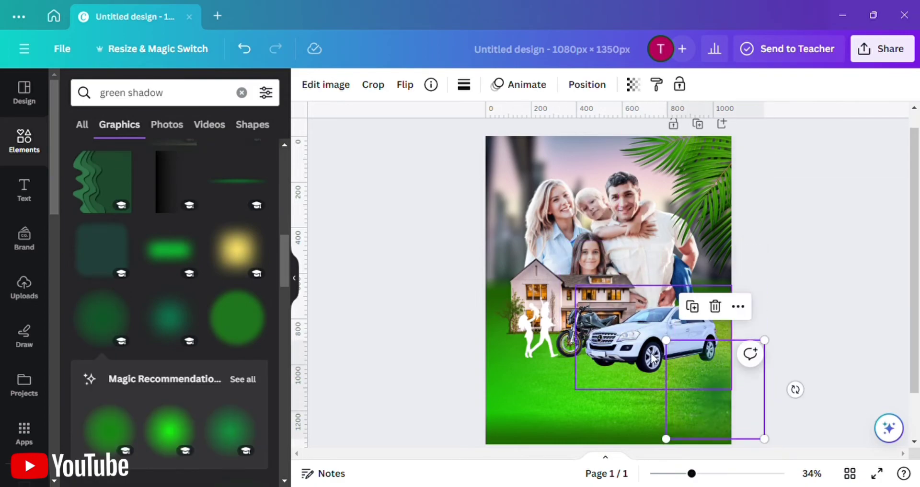
drag(666, 340, 561, 306)
drag(639, 362, 671, 397)
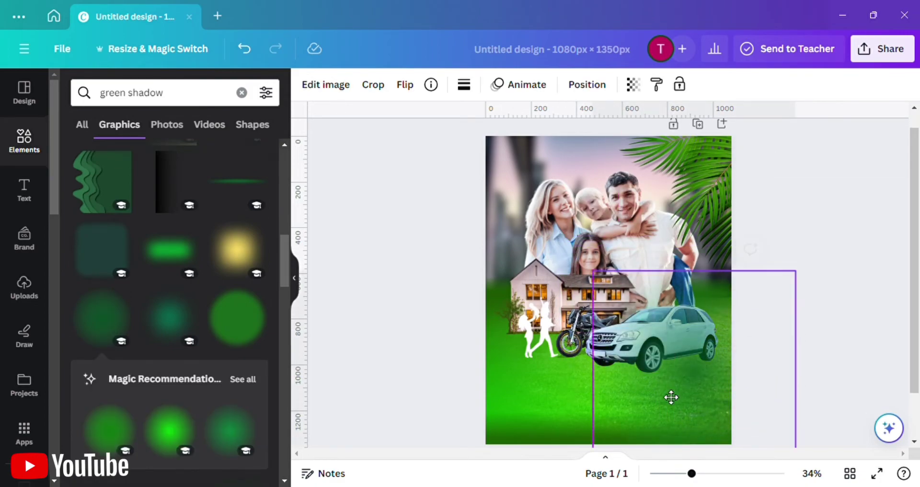
Step: Layer the green circle glow behind the car and move it further into the lower-right corner of the page
click(585, 85)
click(233, 126)
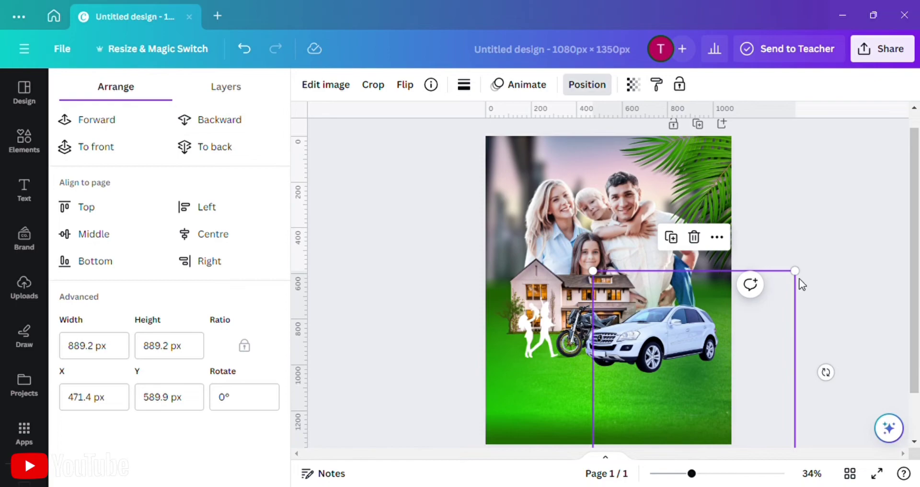
drag(782, 286, 819, 354)
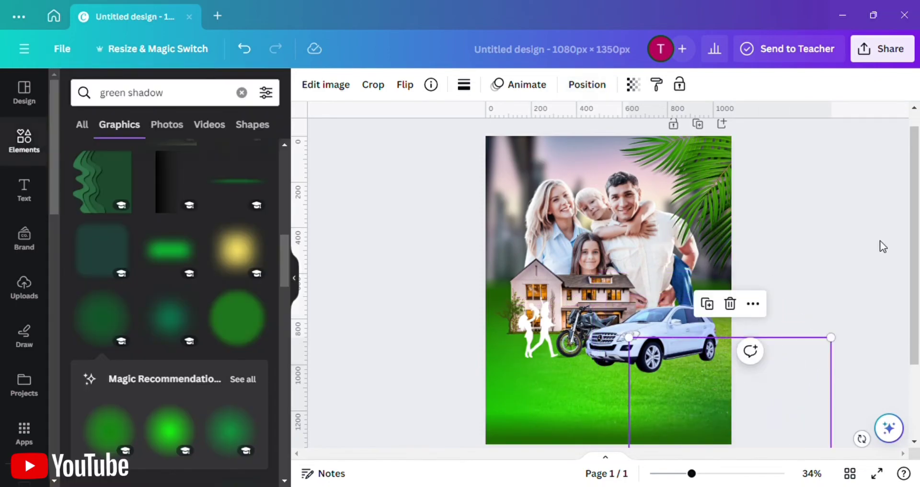
click(412, 339)
Step: Search the graphics for "real estate logo" and add the logo with grey buildings and a blue-roofed house to the page
click(242, 93)
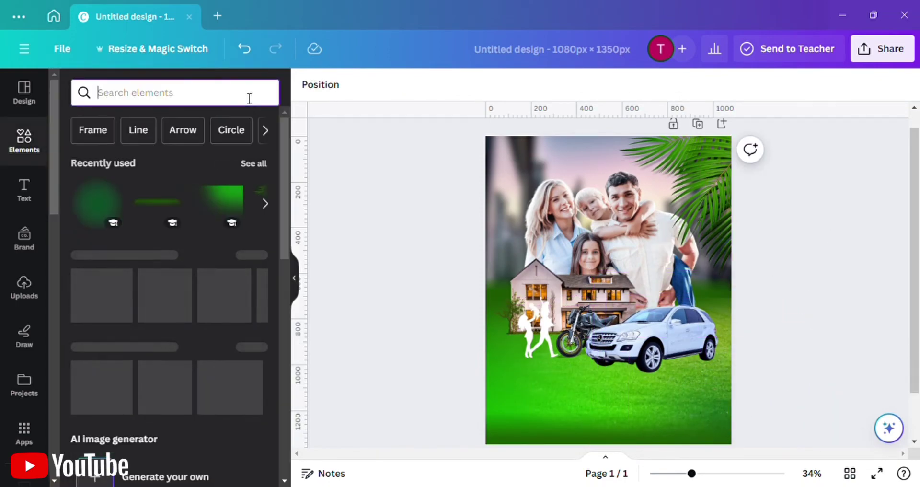
text(ewal esta)
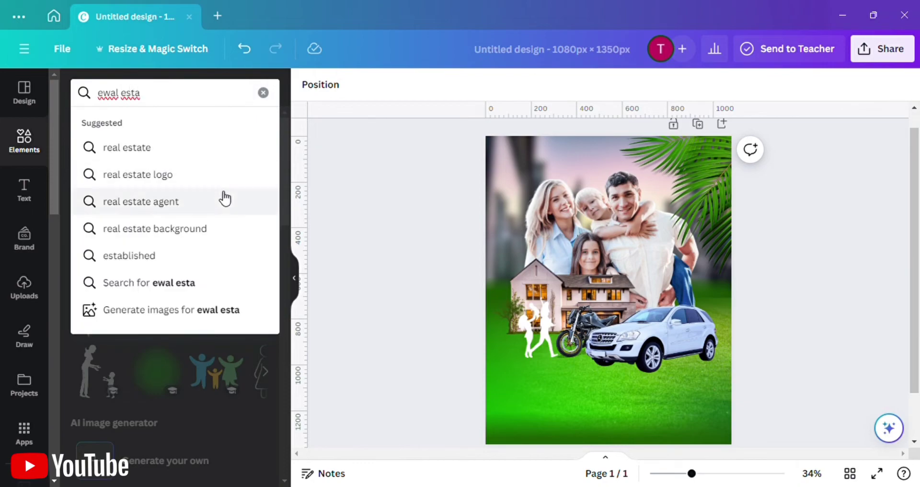
click(215, 178)
click(254, 193)
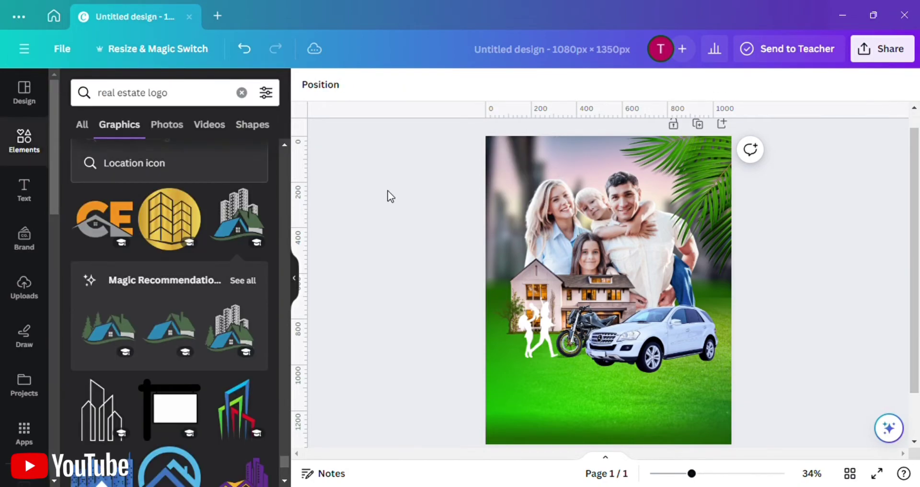
scroll(170, 312, down, 5)
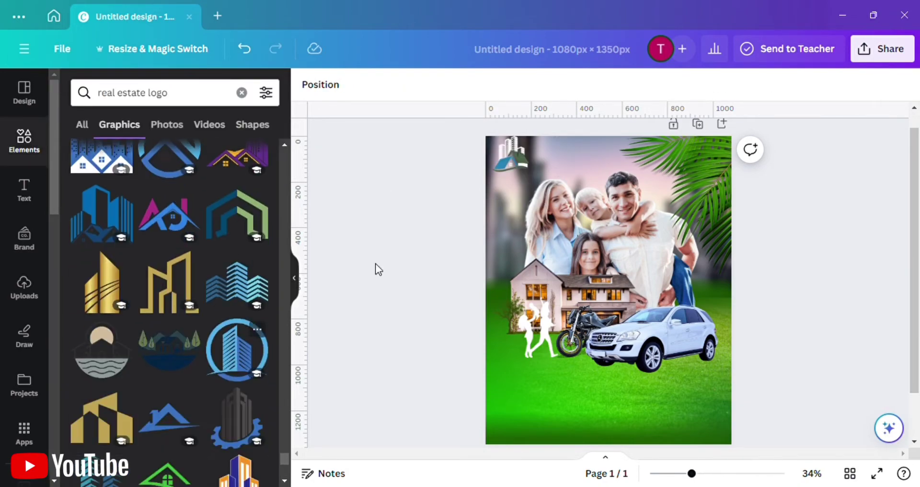
Step: Recolour the logo's grey parts white and its dark-green part olive green, keeping it in the upper-left corner
click(523, 158)
click(528, 85)
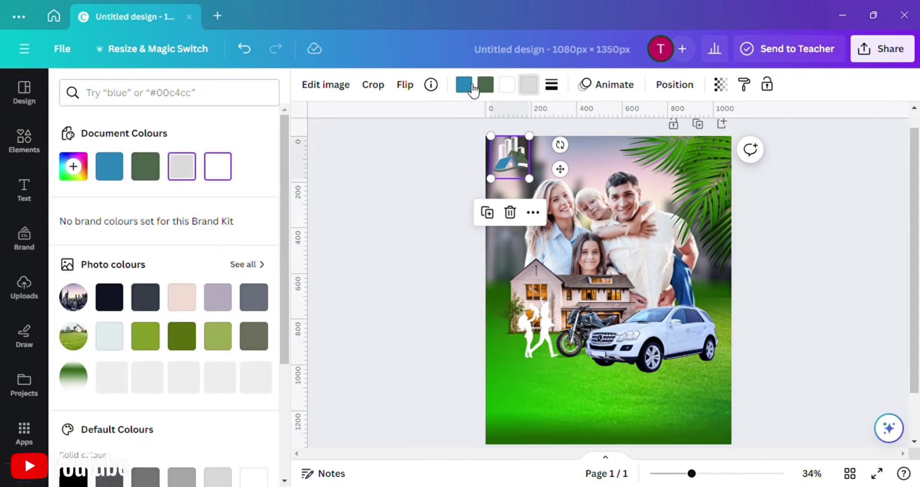
drag(513, 160, 512, 166)
click(145, 167)
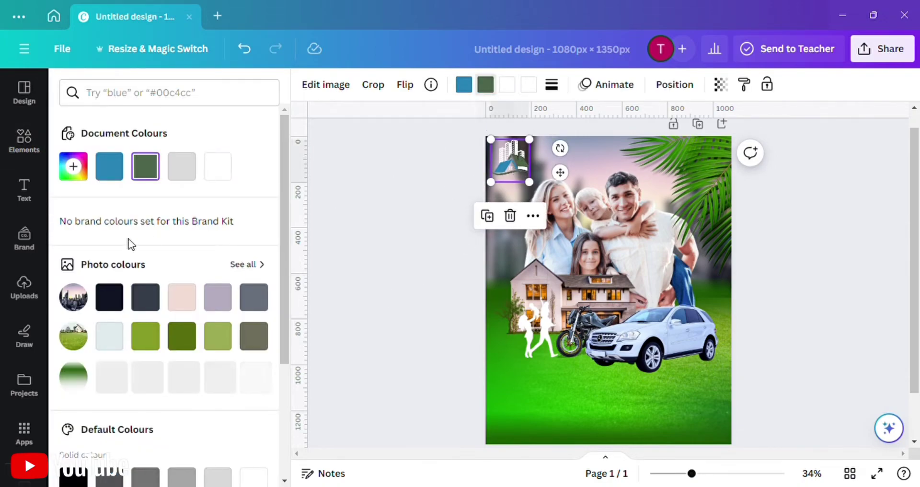
click(398, 240)
click(809, 257)
Step: Shrink the logo slightly and adjust its position in the upper-left corner of the page
drag(523, 175, 521, 187)
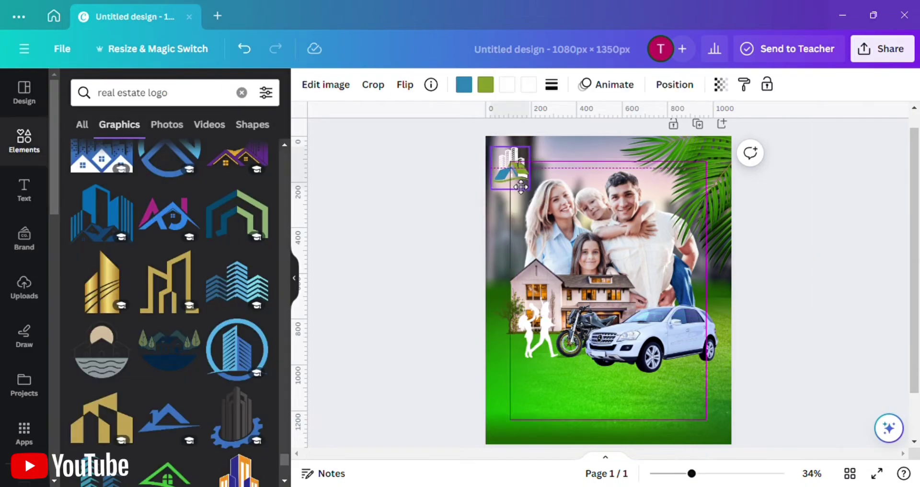
click(789, 181)
click(494, 174)
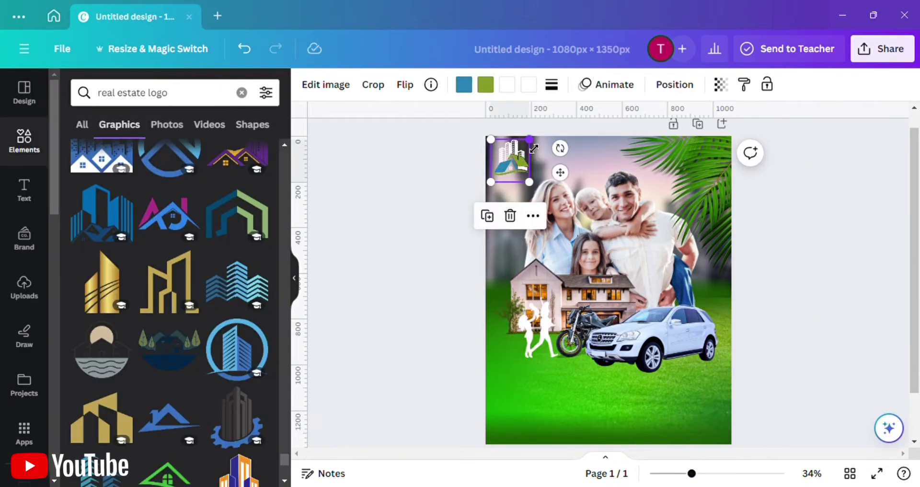
drag(529, 139, 524, 144)
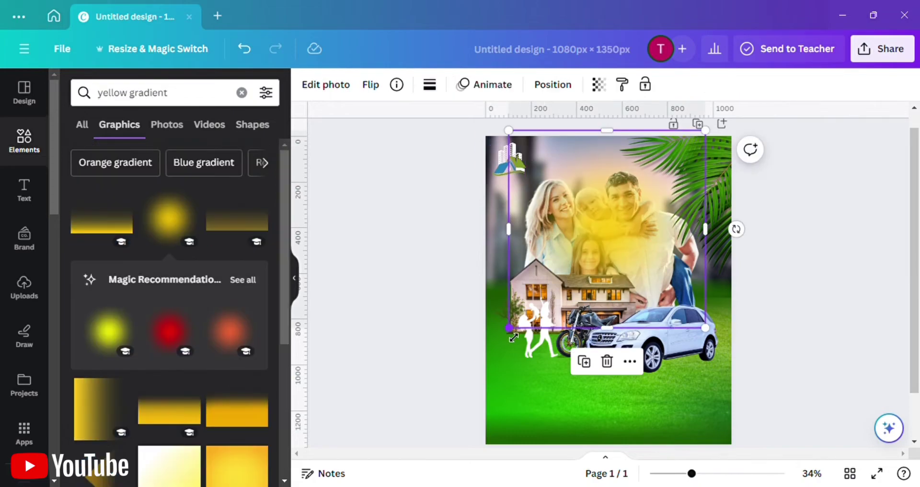
Step: Add the round yellow glow from the "yellow gradient" graphics, enlarge it to about 1080 px and layer it behind the family
drag(608, 268, 607, 293)
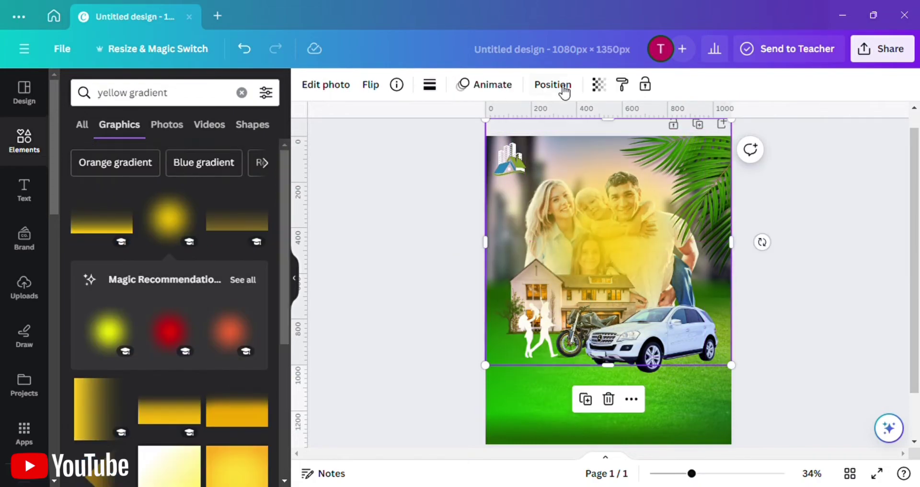
click(565, 91)
click(217, 147)
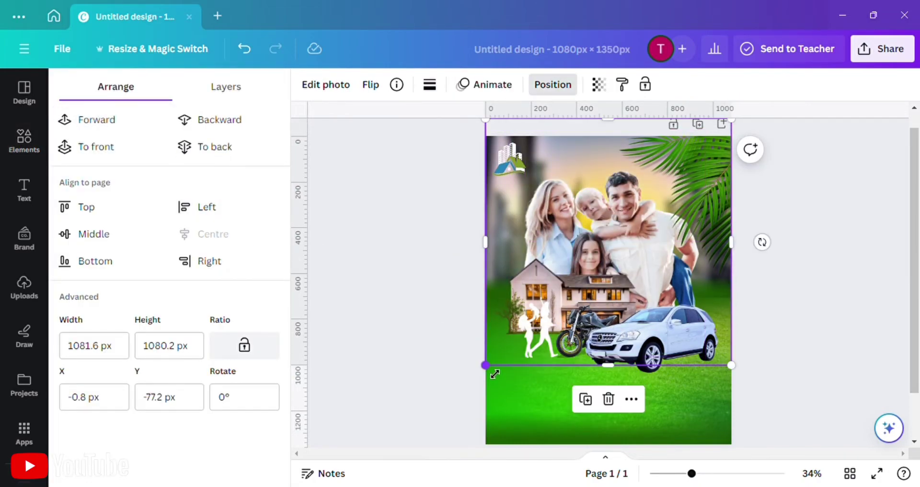
Step: Resize the yellow glow to about 1149 px wide and reposition it behind the family
drag(485, 366, 422, 431)
drag(450, 386, 485, 396)
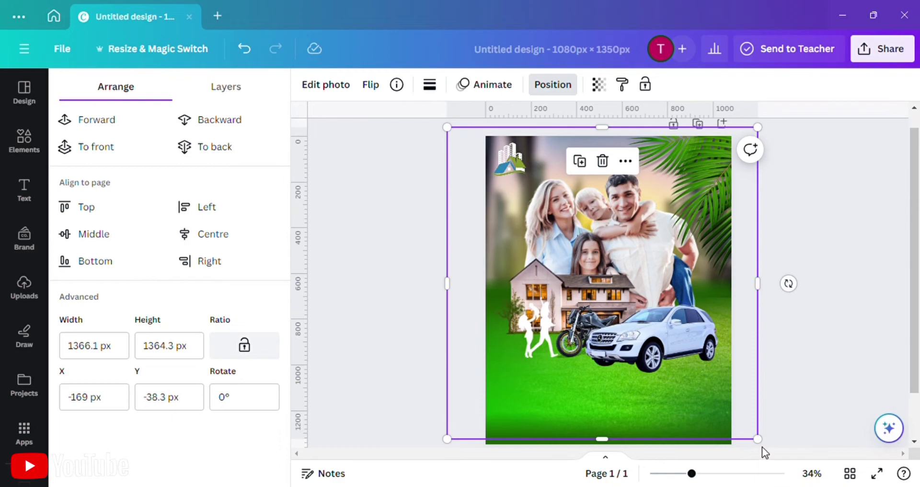
drag(758, 440, 715, 397)
click(655, 366)
click(508, 214)
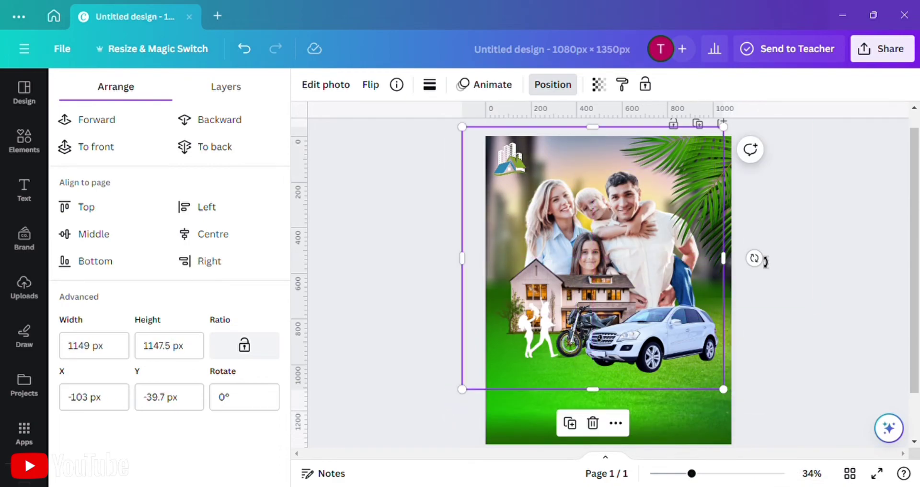
click(777, 250)
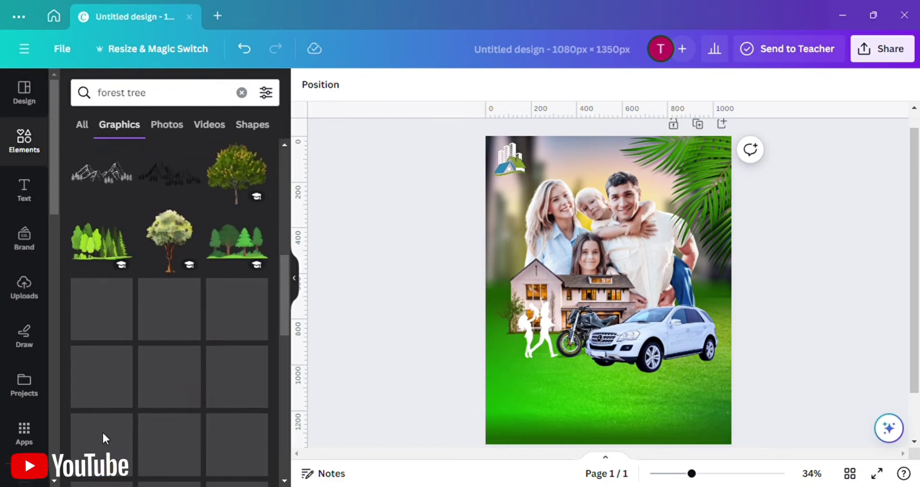
Step: Add the bare tree-line silhouette from the "forest tree" graphics and recolour it white
scroll(102, 430, down, 10)
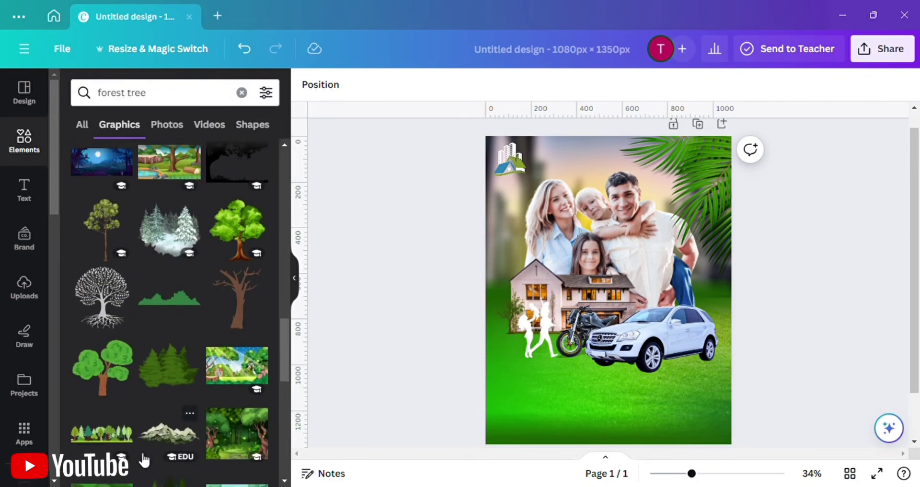
scroll(165, 345, down, 10)
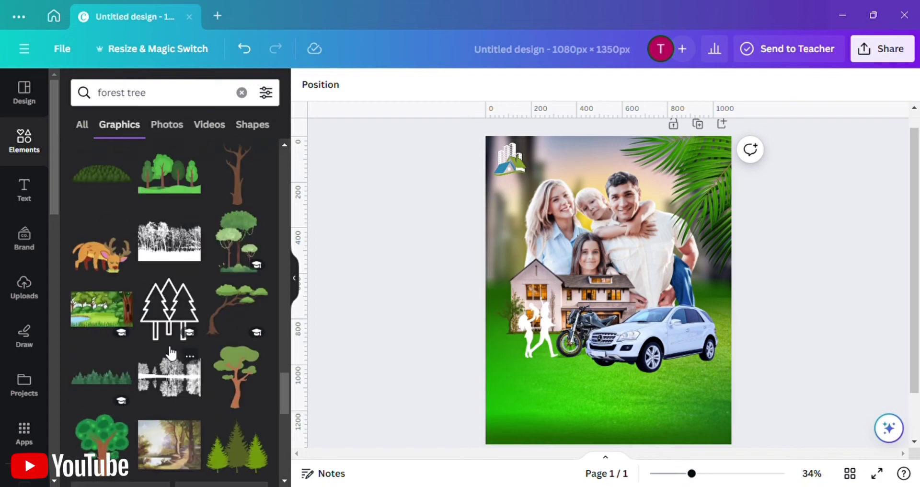
drag(609, 291, 523, 273)
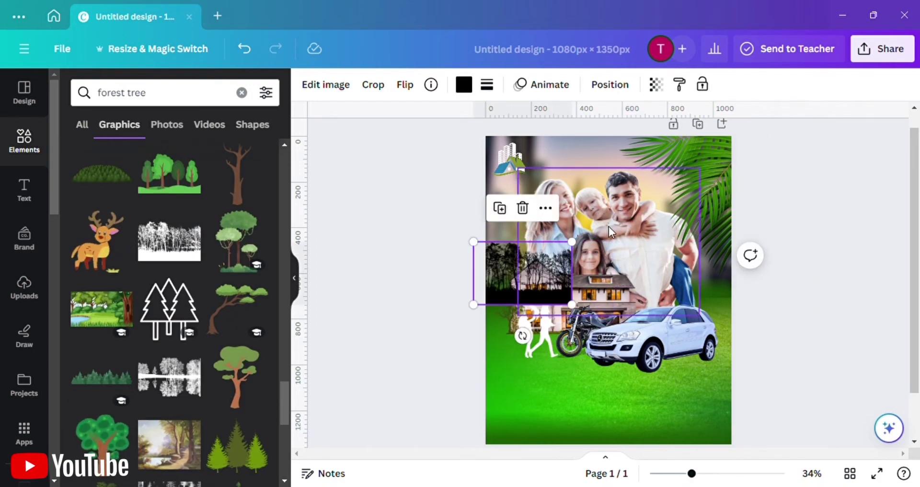
click(464, 85)
click(218, 167)
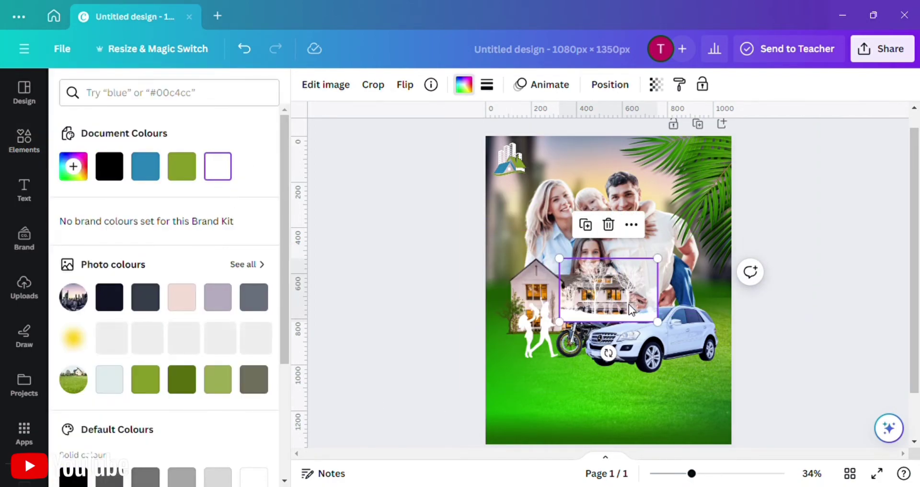
Step: Enlarge the white tree line to about 777 px wide at the page's left edge, make it semi-transparent and layer it behind the family and house
drag(551, 292, 637, 329)
mouse_move(588, 304)
mouse_down()
mouse_move(592, 285)
mouse_move(581, 291)
mouse_up()
click(656, 85)
drag(656, 138, 569, 146)
click(609, 86)
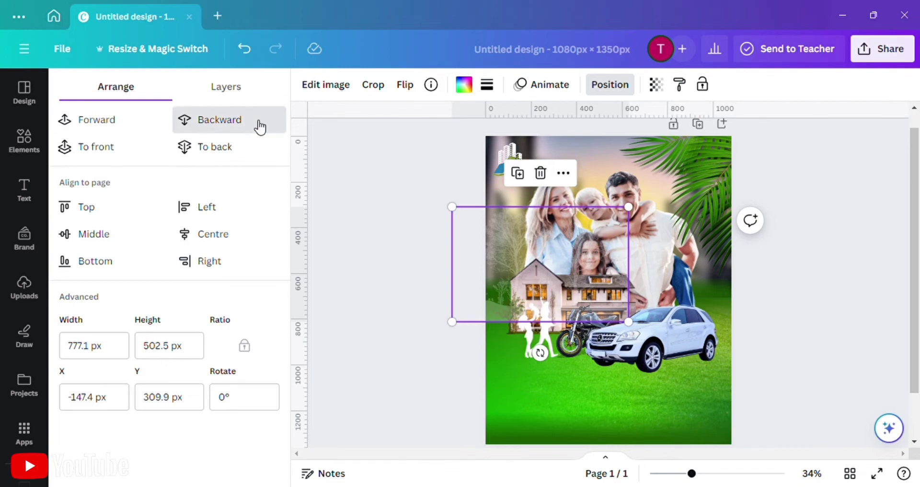
click(260, 127)
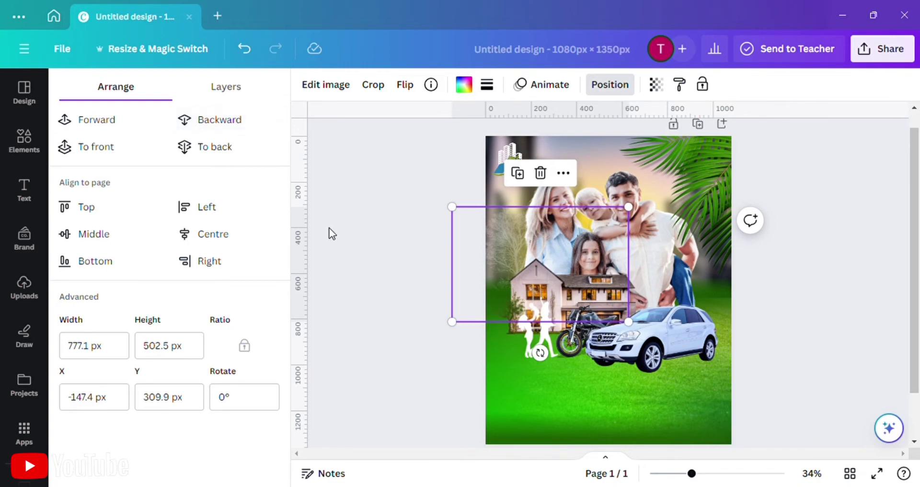
drag(471, 230, 470, 224)
Step: Duplicate the tree line, move the copy to the page's right edge and layer it behind the family and palm leaves
click(522, 173)
drag(575, 256, 763, 245)
click(211, 147)
click(101, 128)
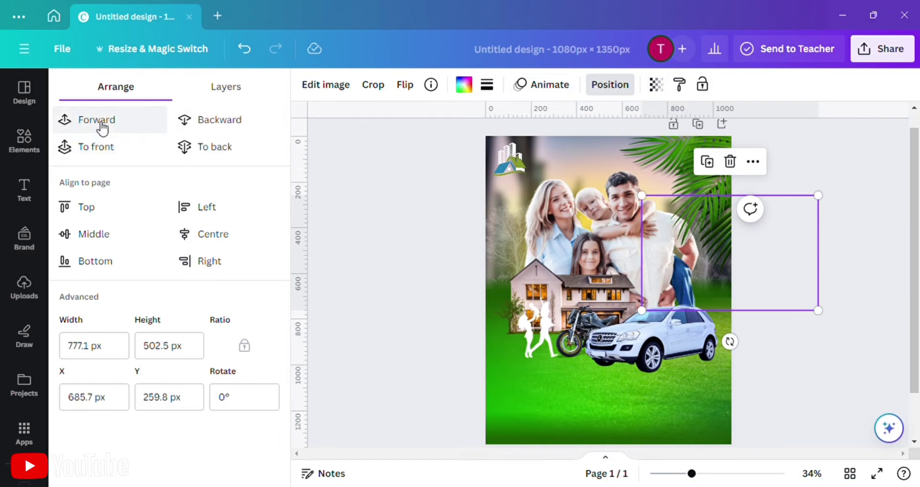
click(805, 142)
Step: Add a subheading with the "Lorem ipsum dolor sit amet…" placeholder paragraph below the car and adjust its box width to fit the page
click(24, 189)
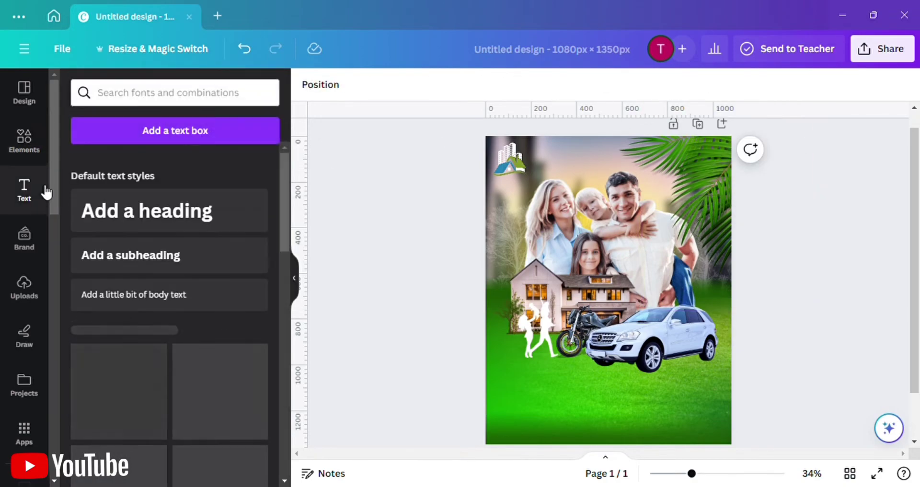
click(169, 263)
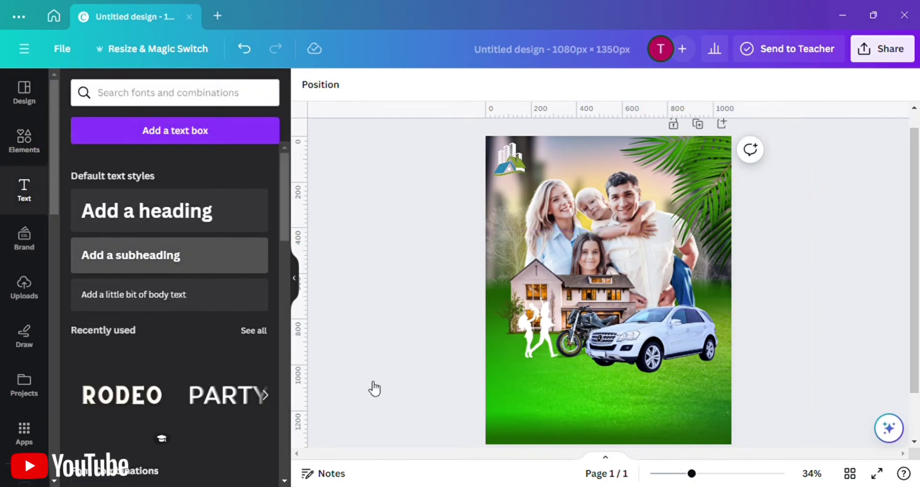
text(Lorem ipsum dolor sit amet, consectetur adipiscing elit. Duis at dignissim nunc. Maecenas nec nibh eros. Phasellus ut)
drag(741, 328, 685, 331)
drag(593, 349, 626, 442)
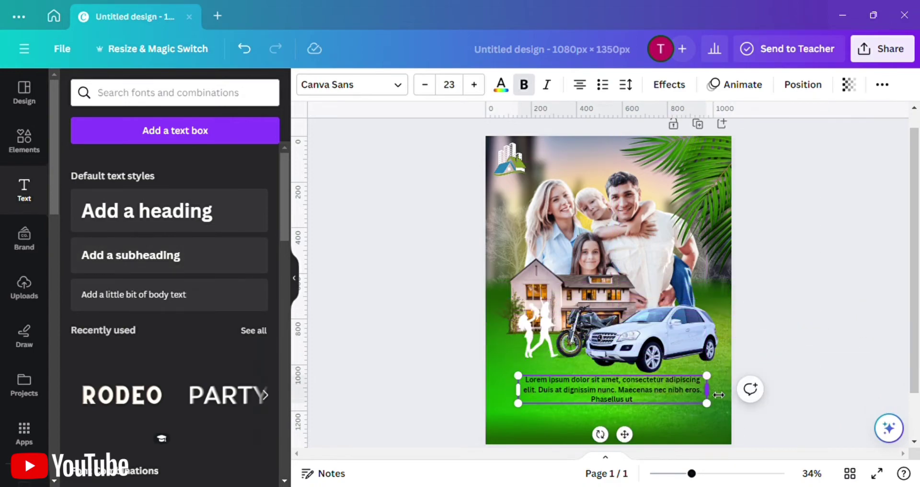
drag(719, 394, 744, 393)
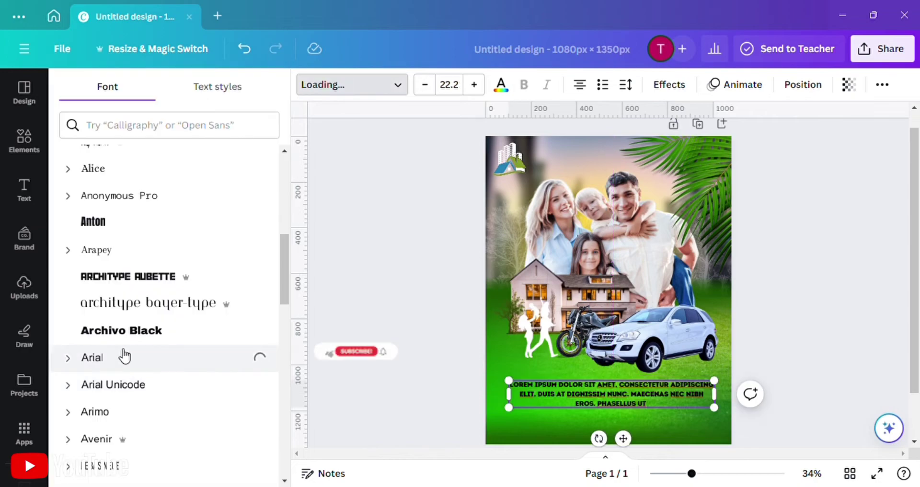
Step: Colour the placeholder paragraph white and set its line spacing to about 1.31
click(210, 167)
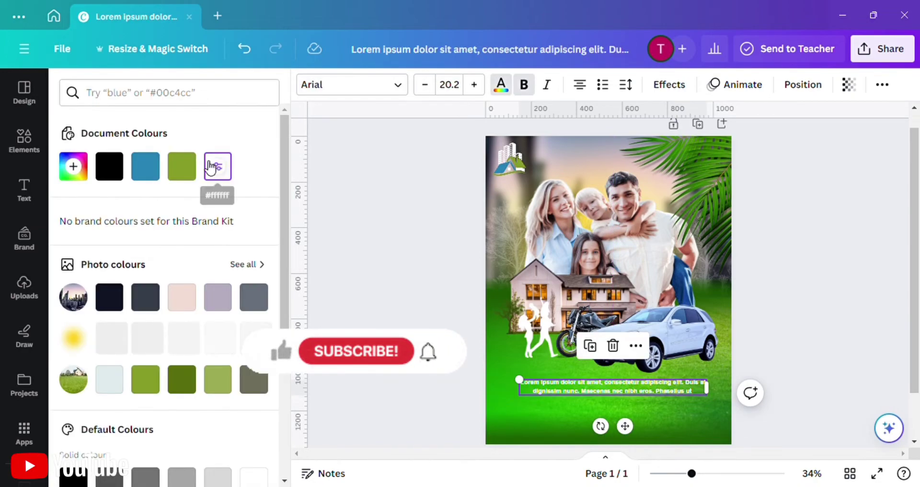
click(625, 85)
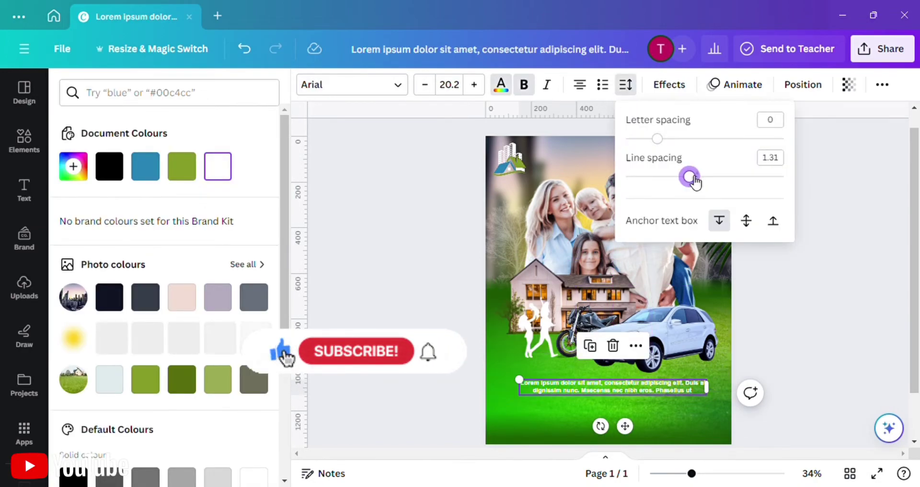
click(816, 273)
Step: Add the heading "we can protect your home", widen it to one line at size 52.6 and place it below the placeholder paragraph
click(24, 189)
click(156, 214)
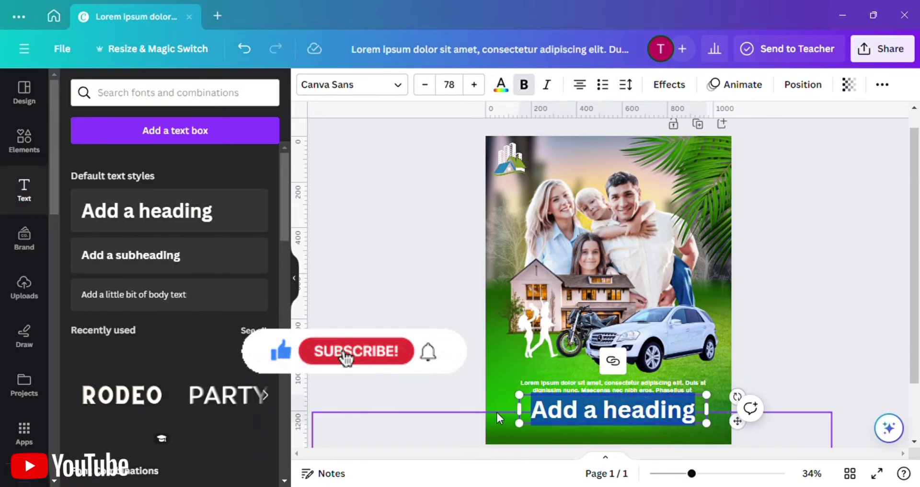
text(we can p)
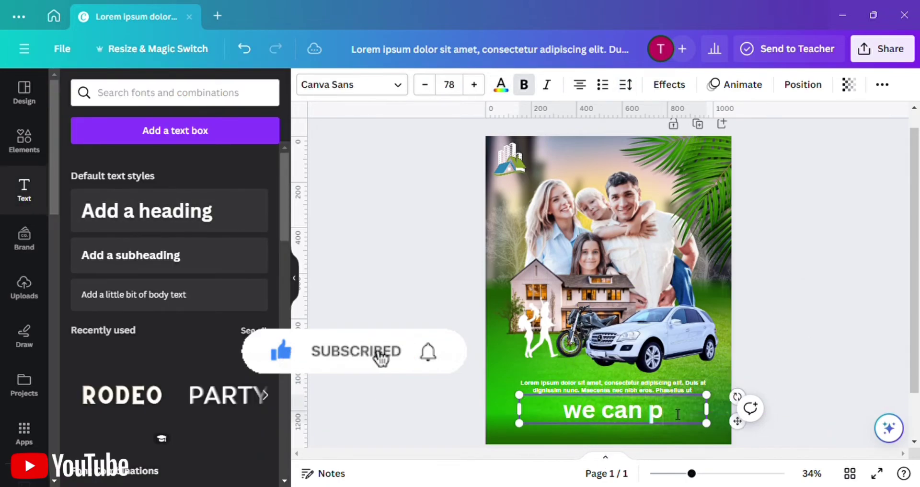
text(rotect your home)
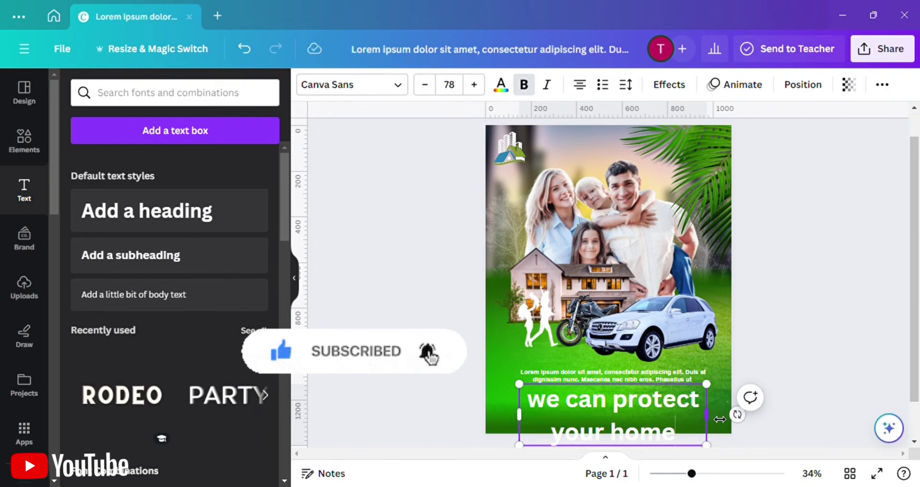
drag(710, 416, 836, 408)
drag(518, 384, 619, 425)
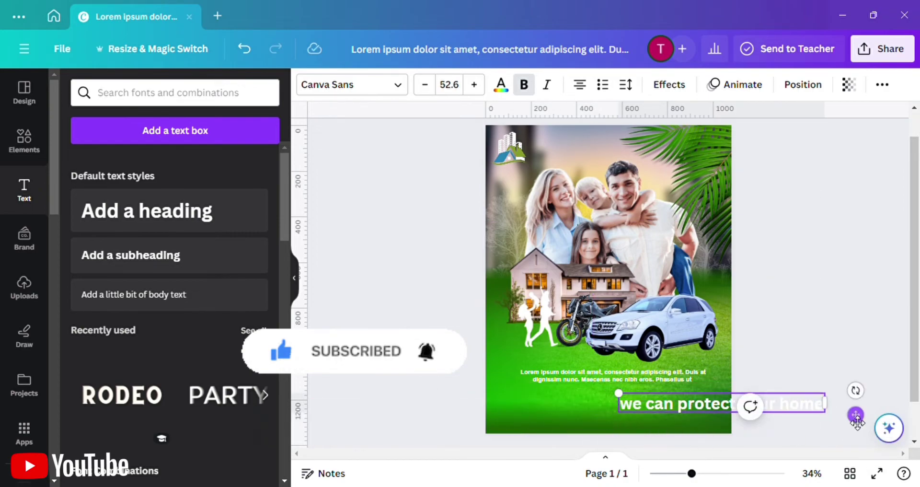
drag(857, 422, 754, 415)
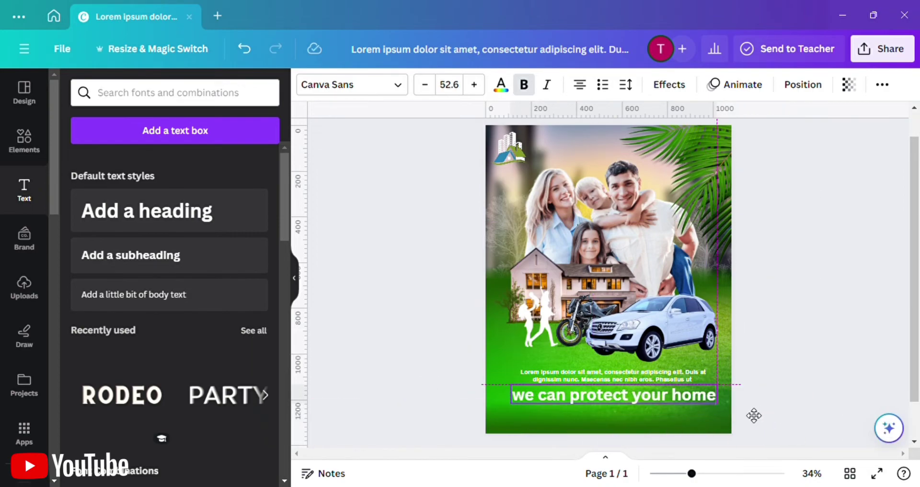
Step: Set the heading in uppercase Anton and centre it closely beneath the placeholder paragraph
click(398, 85)
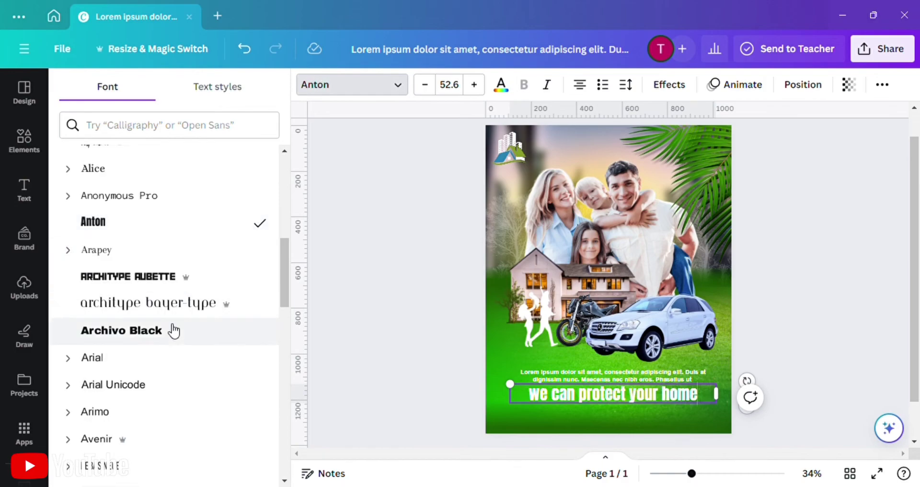
click(881, 86)
click(817, 117)
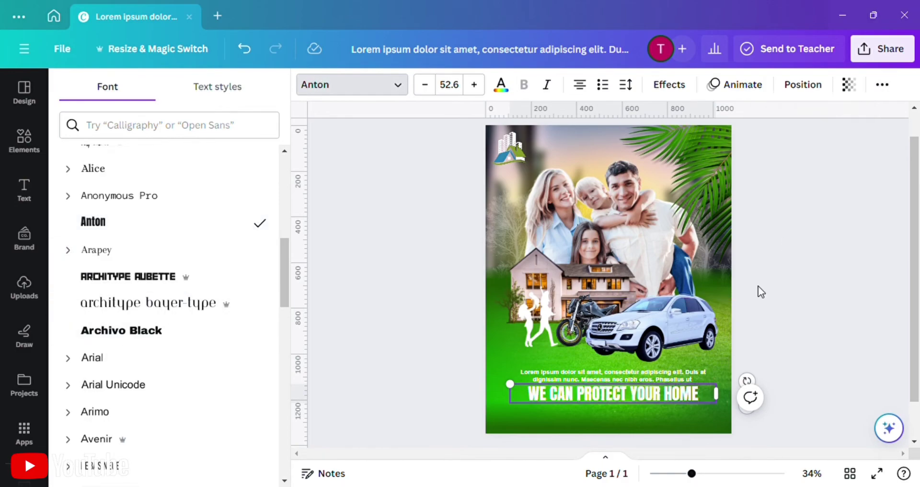
click(671, 380)
drag(672, 380, 674, 404)
click(781, 355)
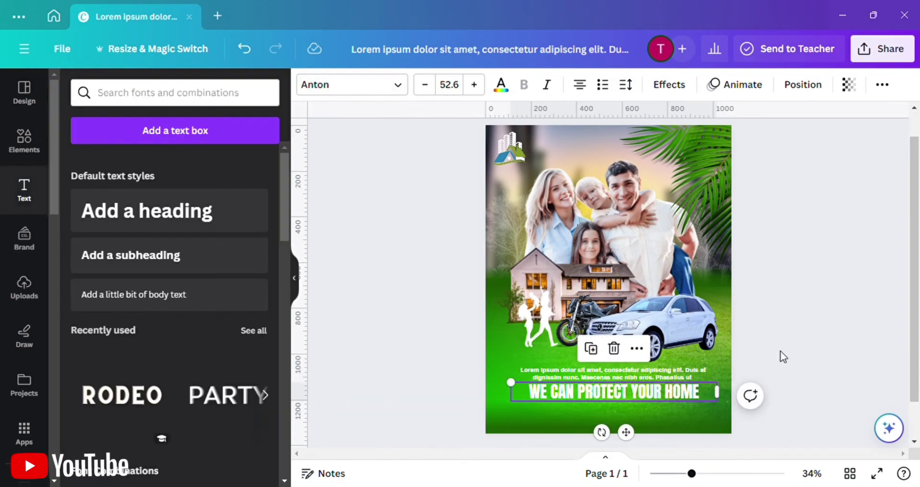
click(654, 397)
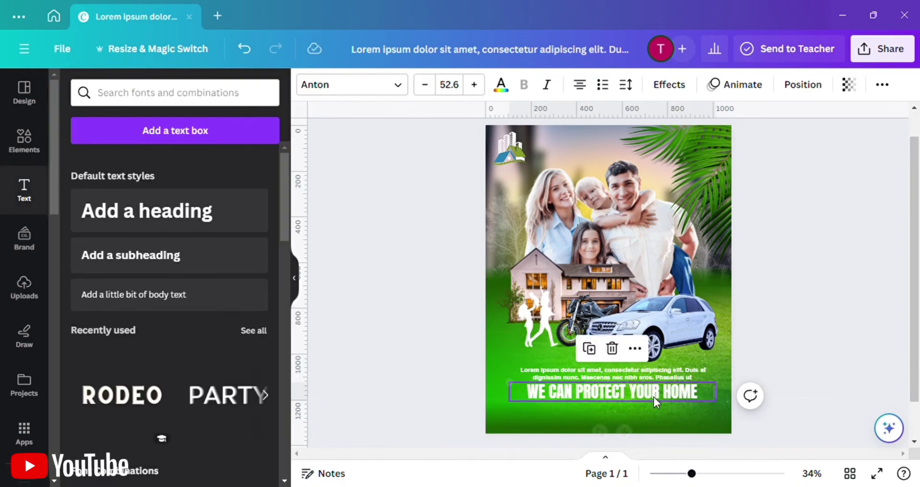
Step: Search the graphics for "save sign" and "save" and look through them for a suitable protection badge
click(30, 144)
click(160, 94)
key(BackSpace)
key(BackSpace)
key(BackSpace)
key(BackSpace)
key(BackSpace)
key(BackSpace)
key(BackSpace)
key(BackSpace)
key(BackSpace)
key(BackSpace)
key(BackSpace)
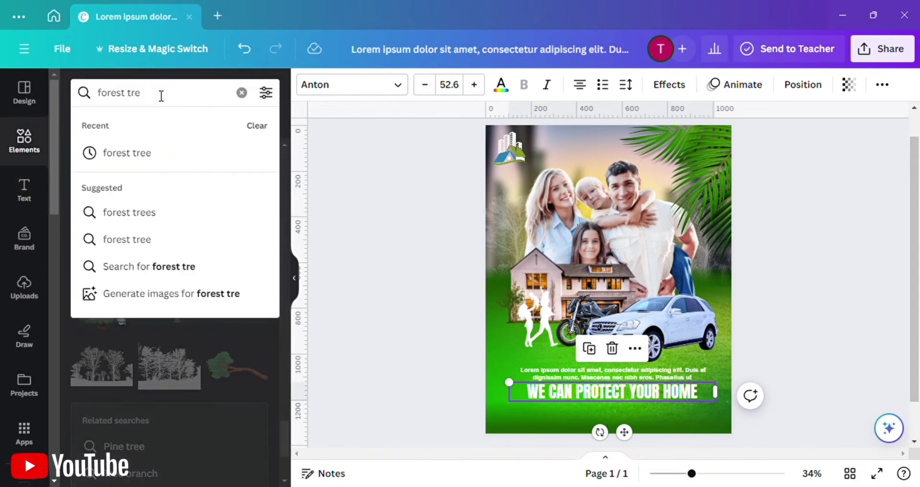
text(save sign)
key(Return)
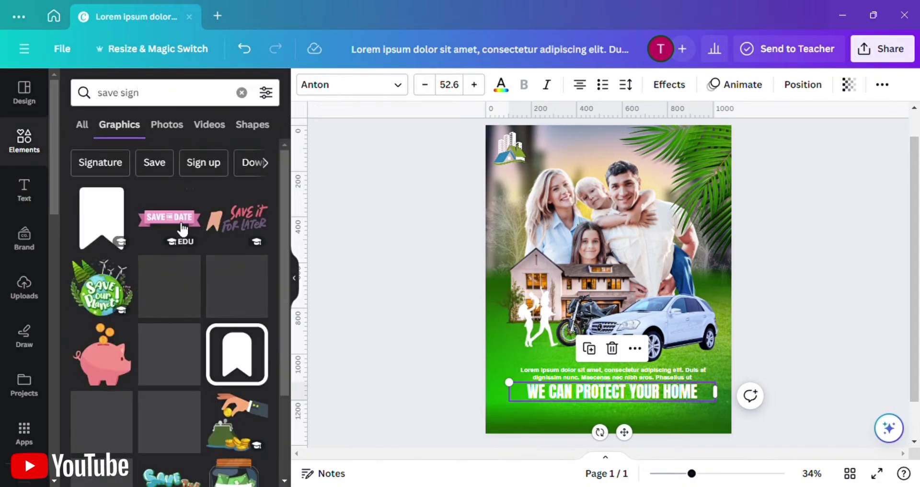
scroll(197, 338, down, 5)
scroll(197, 338, down, 12)
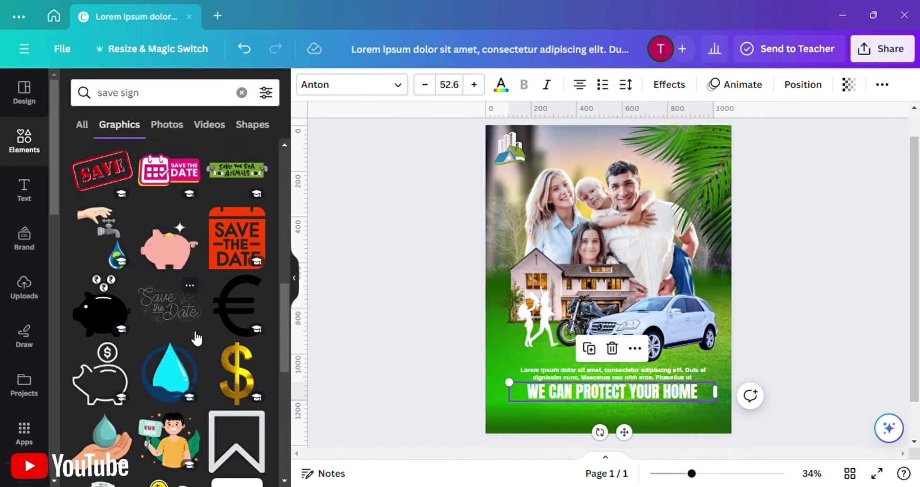
click(173, 95)
key(BackSpace)
key(BackSpace)
key(BackSpace)
key(BackSpace)
key(BackSpace)
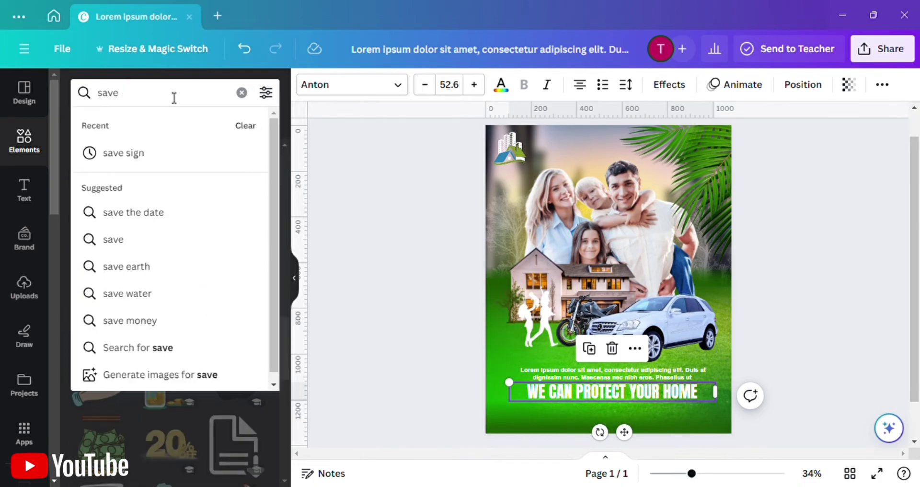
key(Return)
Step: Search the graphics for "warrenty" and add the teal shield with a check mark and orange sparkles
click(155, 101)
key(BackSpace)
key(BackSpace)
key(BackSpace)
key(BackSpace)
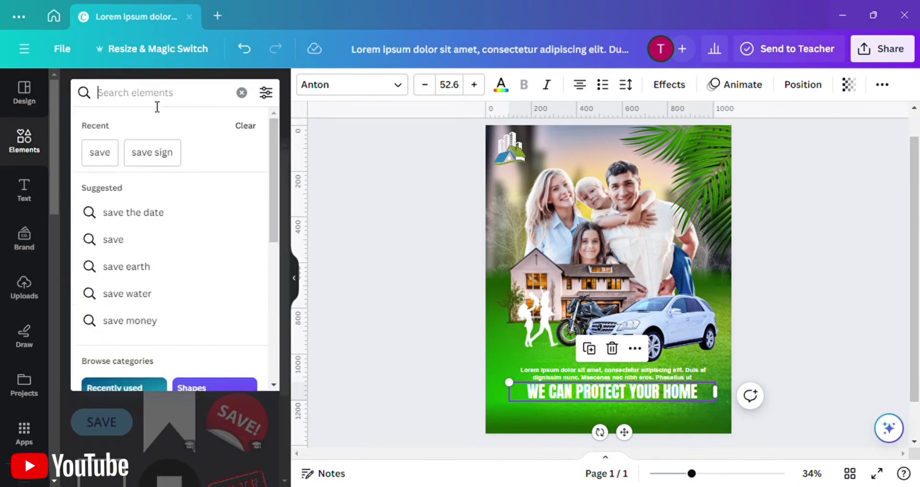
text(warrenty)
key(Return)
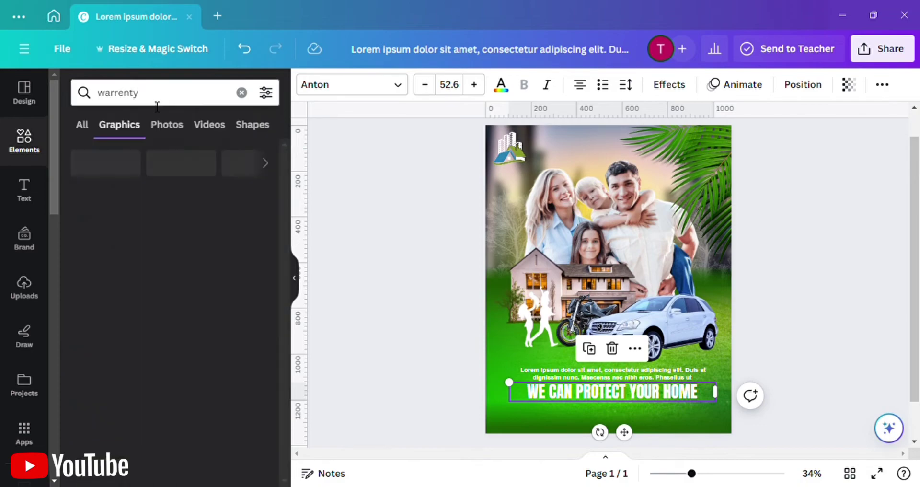
scroll(194, 345, down, 10)
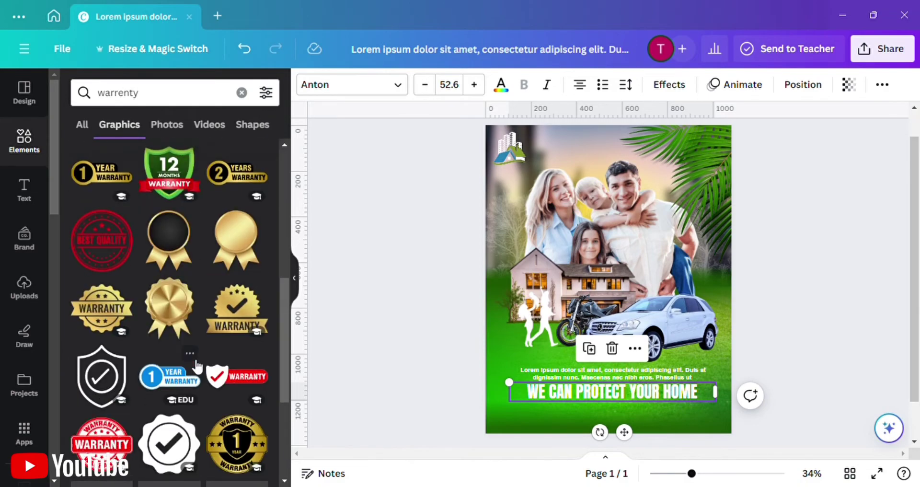
click(237, 373)
Step: Shrink the teal shield and place it beside the car's rear wheel near the page's right edge
drag(658, 229, 633, 321)
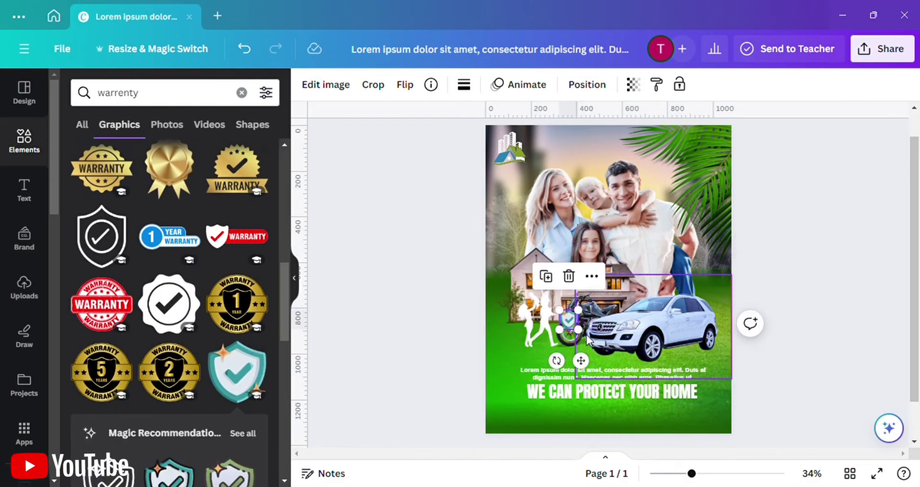
drag(576, 320, 721, 343)
drag(703, 352, 700, 382)
click(776, 342)
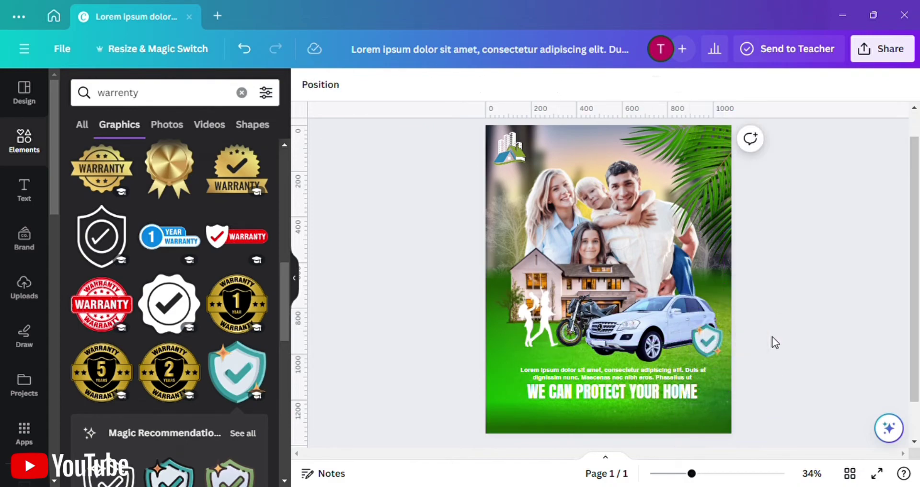
Step: Add a light green bar with fully rounded ends, about 925 px wide, directly below the heading
key(r)
drag(645, 316, 736, 282)
drag(674, 309, 632, 464)
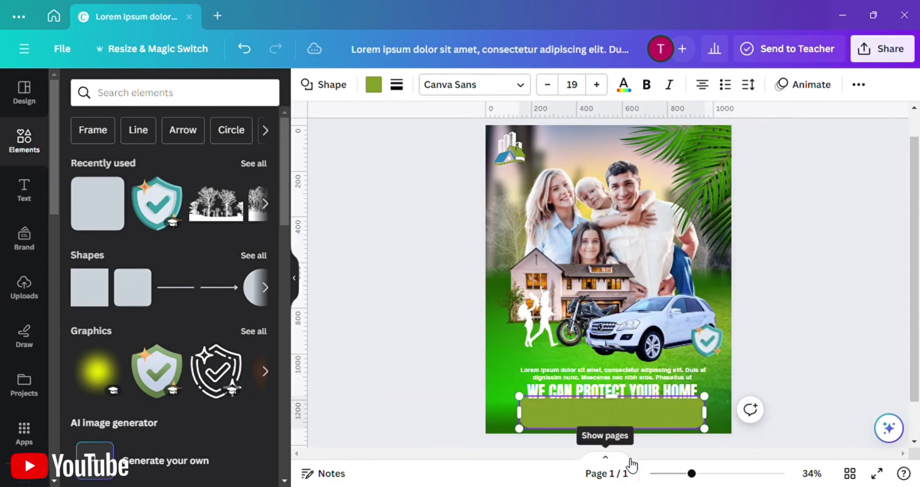
scroll(622, 390, up, 2)
scroll(622, 390, down, 1)
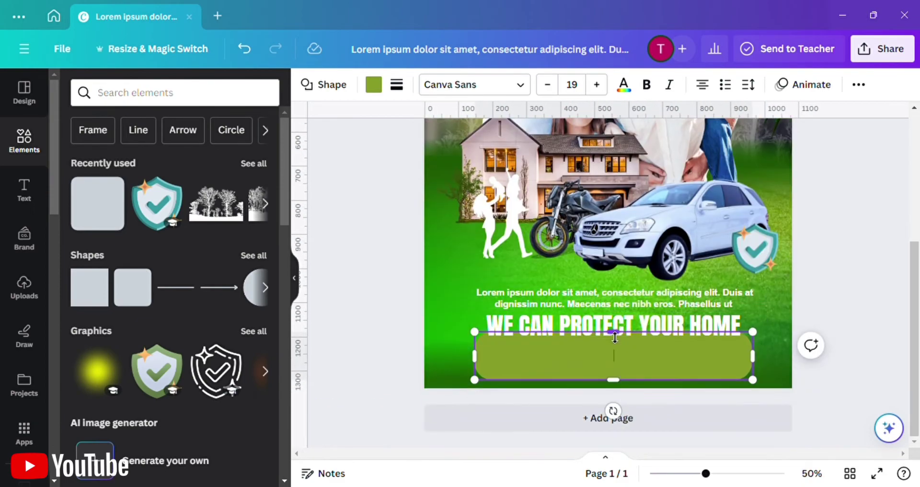
drag(614, 335, 617, 353)
click(806, 327)
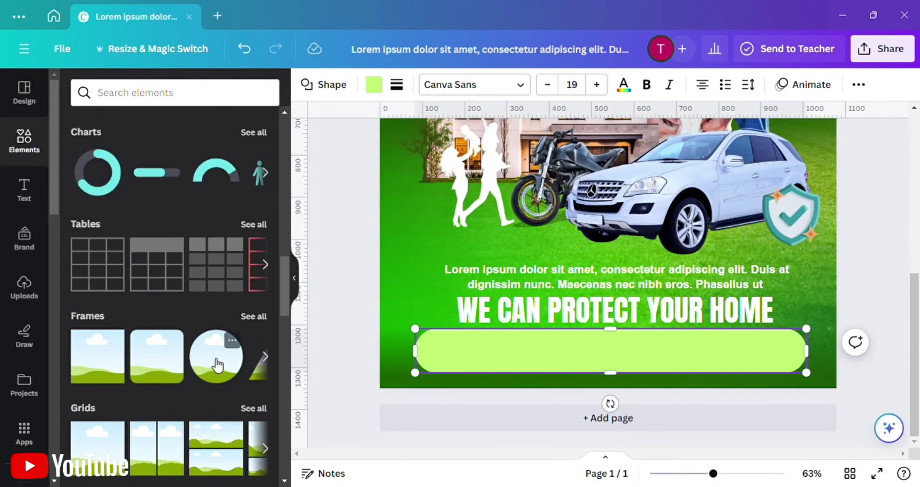
Step: Add a circular frame, shrink it to about 138 px across and place it over the green bar's left end
click(218, 365)
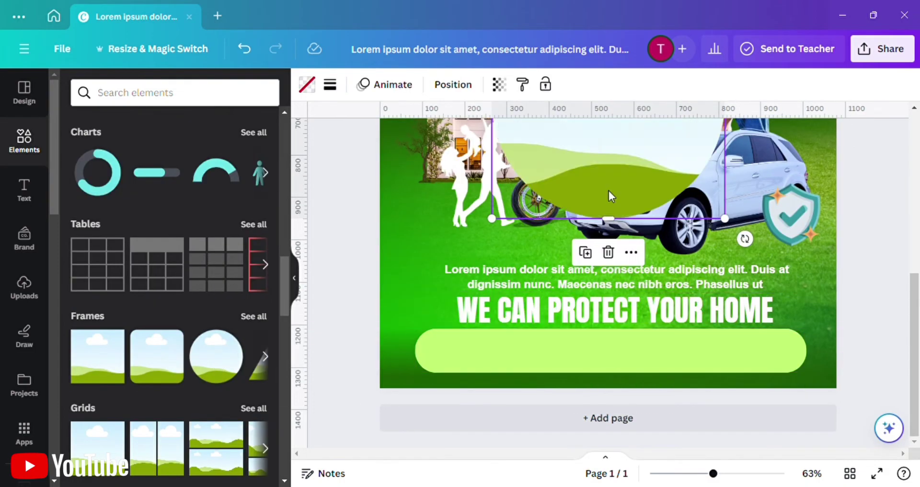
drag(609, 193, 467, 353)
drag(579, 144, 486, 338)
drag(425, 333, 470, 327)
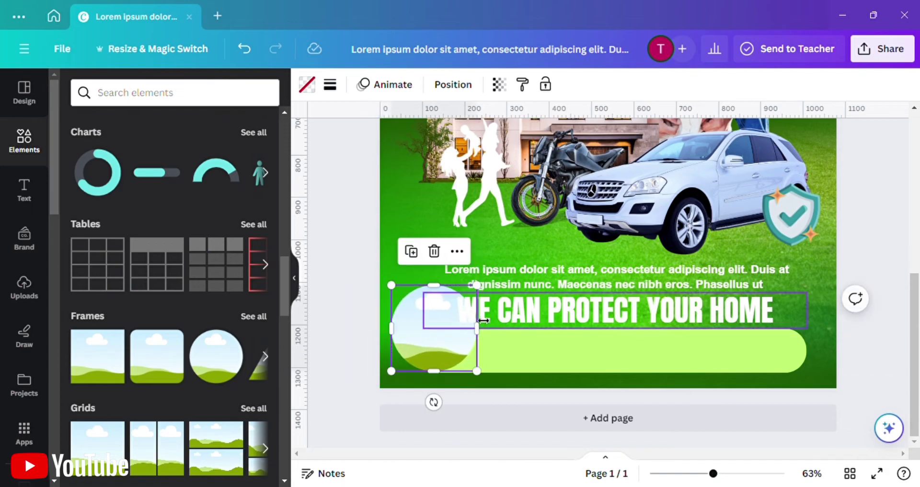
drag(477, 286, 464, 339)
drag(444, 372, 457, 395)
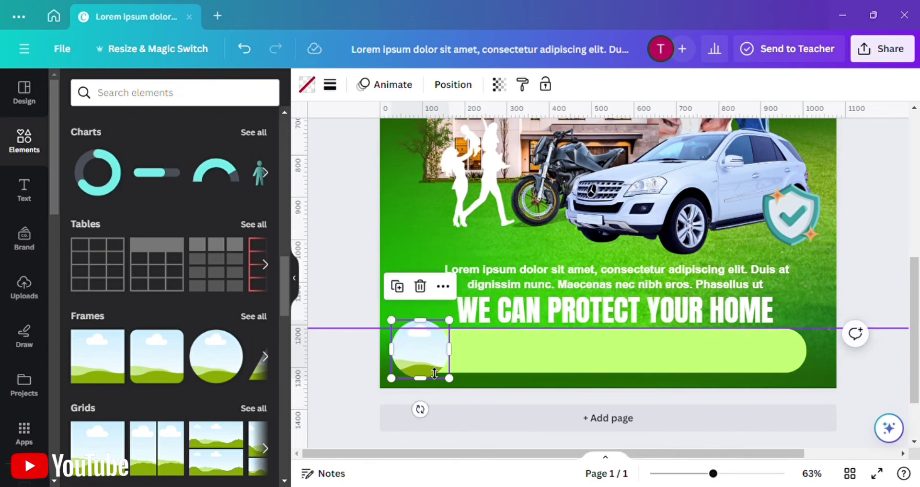
drag(423, 361, 427, 361)
click(294, 278)
click(249, 265)
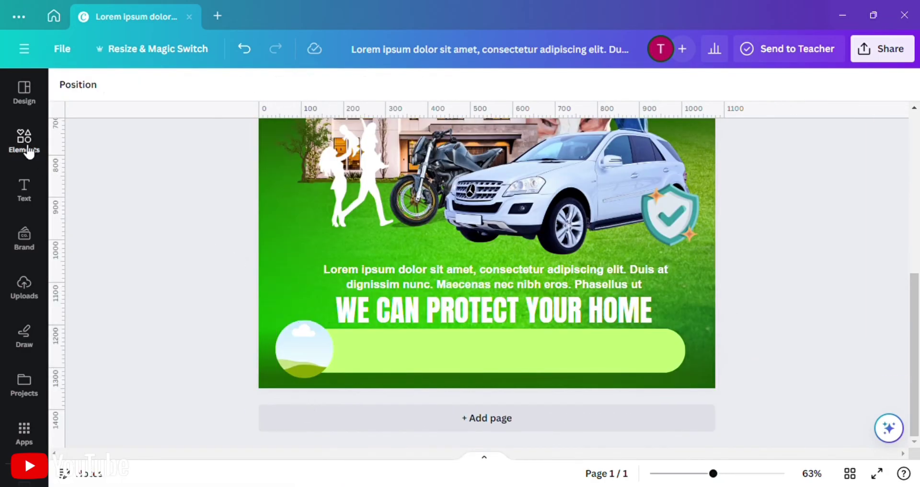
Step: Fill the circular frame with the crossed-arms man in a navy suit from the "business man" photos and adjust the photo inside it
click(25, 141)
click(114, 99)
text(business man)
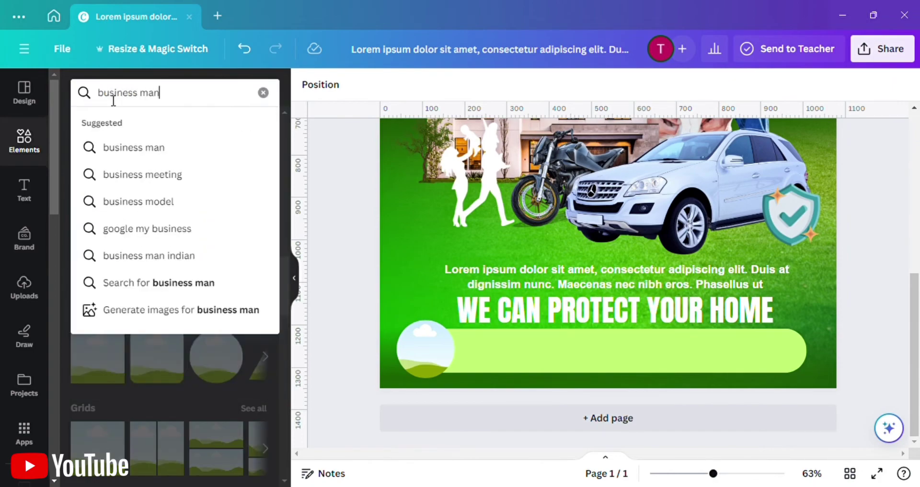
key(Return)
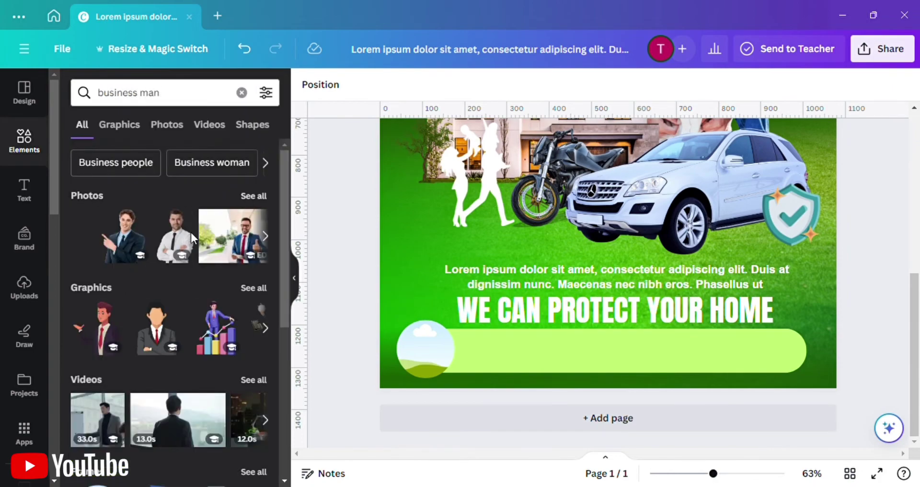
click(177, 134)
scroll(149, 259, down, 3)
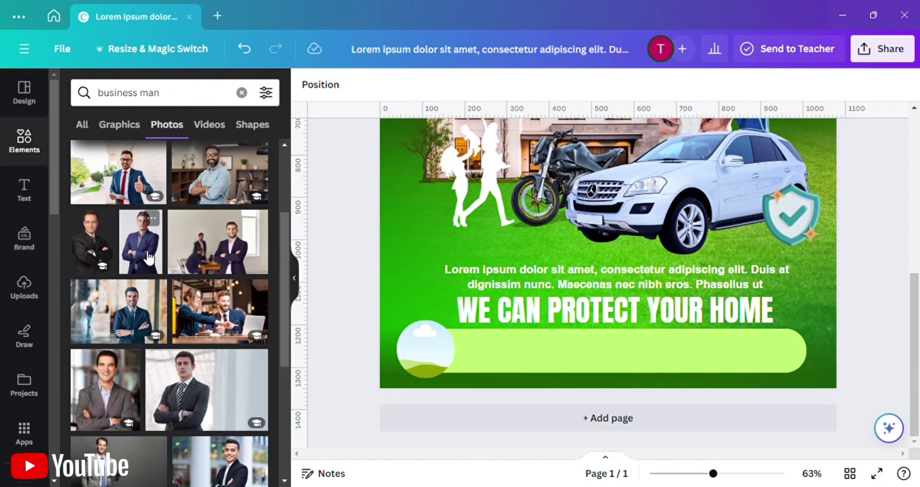
click(149, 256)
drag(548, 243, 431, 352)
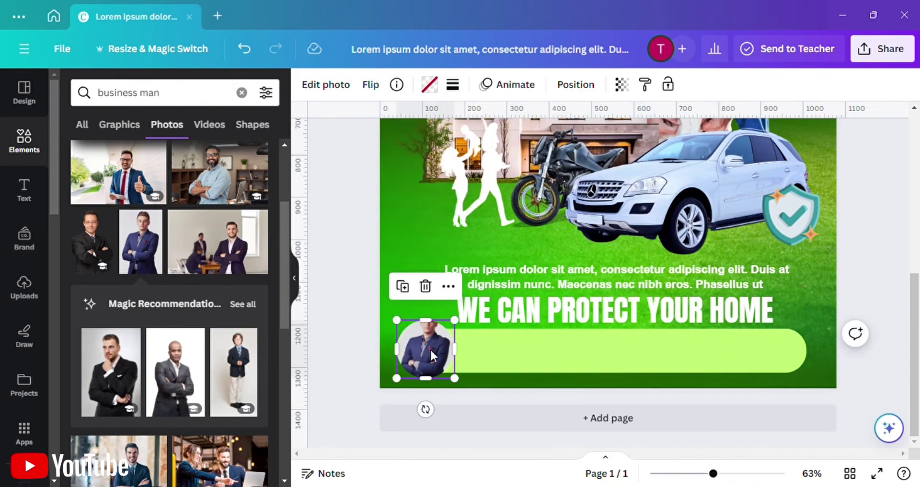
double_click(438, 357)
click(383, 319)
Step: Add the same suited man's photo again, remove its background, and crop, shrink and align it so his head rises above the circular frame
click(143, 239)
drag(602, 221, 482, 330)
drag(564, 221, 586, 297)
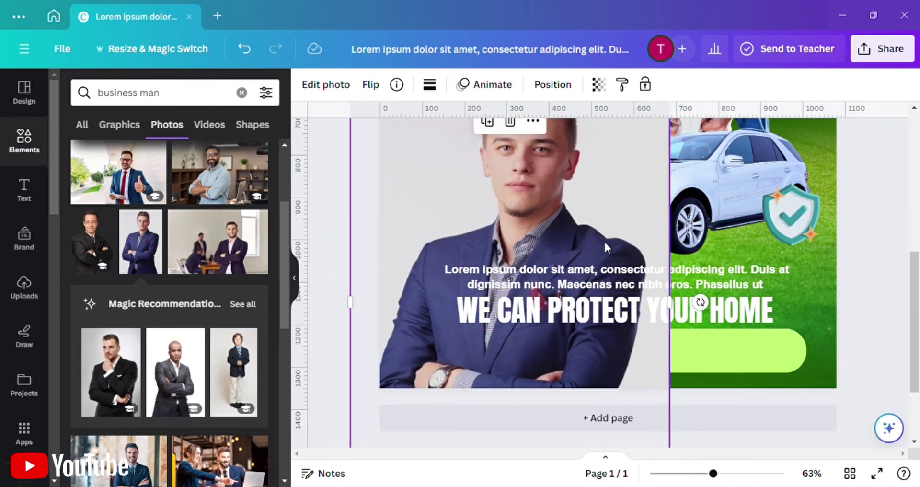
drag(604, 240, 623, 326)
drag(692, 160, 489, 369)
drag(464, 405, 456, 308)
drag(527, 293, 430, 377)
click(339, 85)
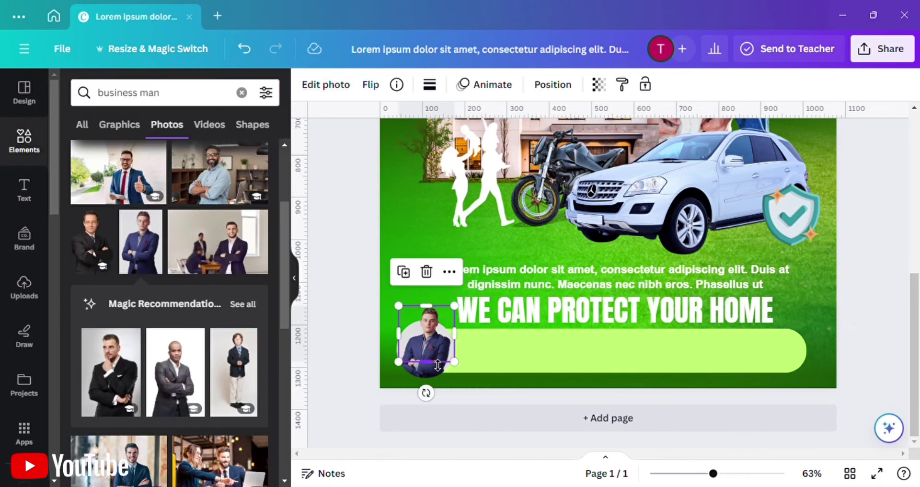
click(361, 370)
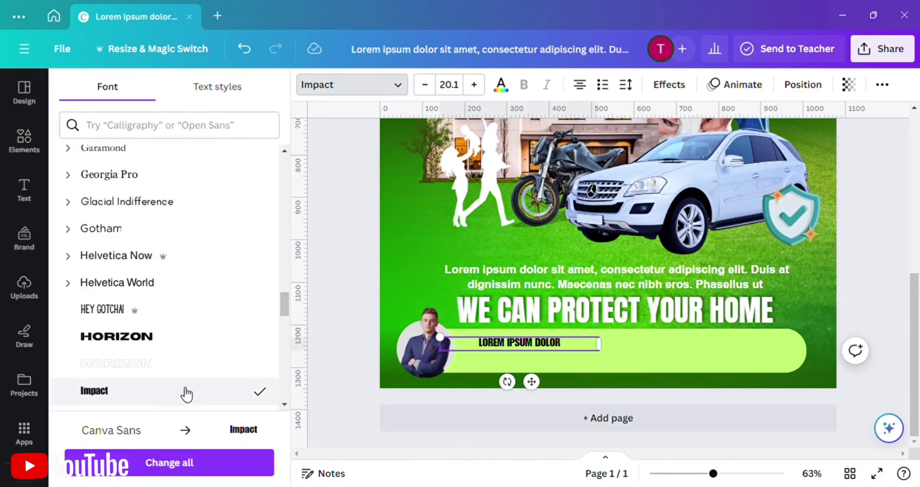
Step: Set the name LOREM IPSUM DOLOR in League Spartan beside the portrait, with the line CEO OF INSURANCE COMPANY beneath it
scroll(138, 324, down, 5)
click(136, 360)
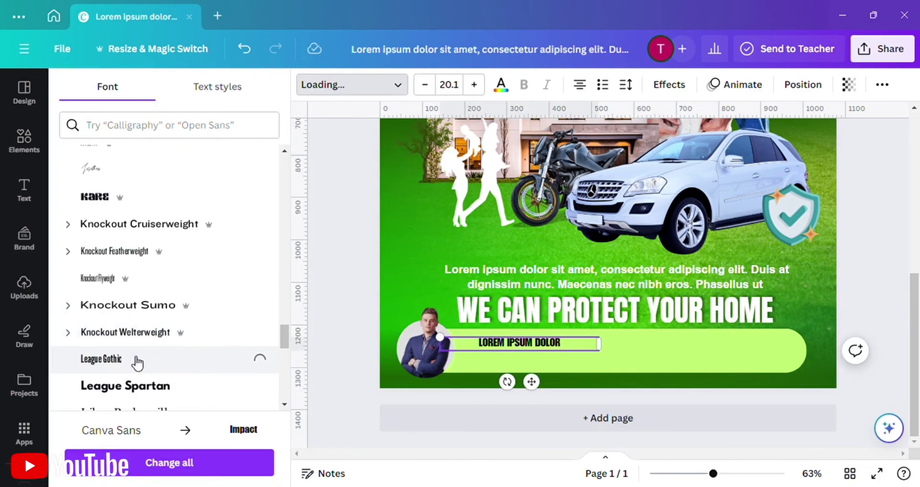
click(139, 387)
drag(442, 348, 481, 375)
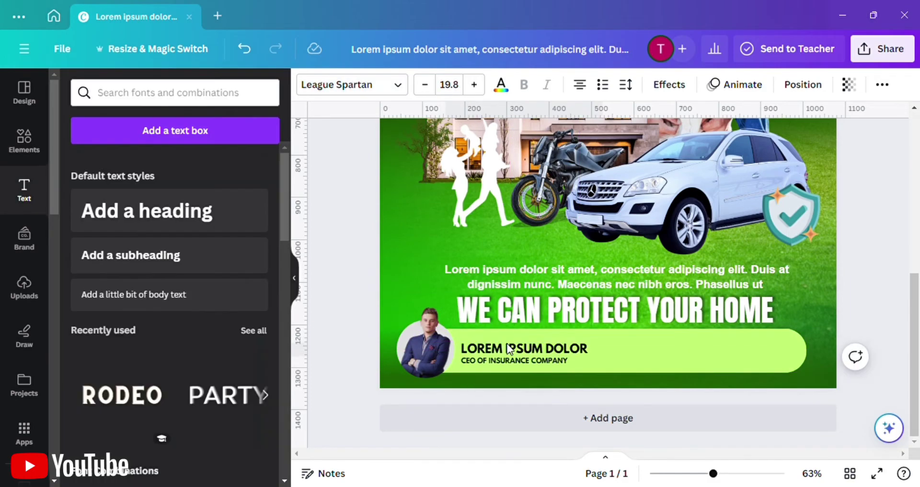
click(865, 248)
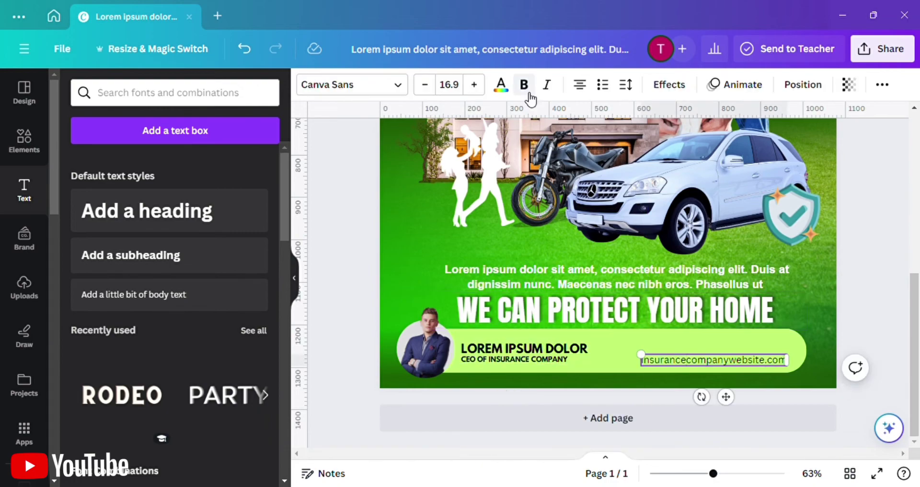
Step: Make the insurancecompanywebsite.com text bold and uppercase, shrink it to size 15 and place it near the green bar's right end
click(859, 216)
click(763, 365)
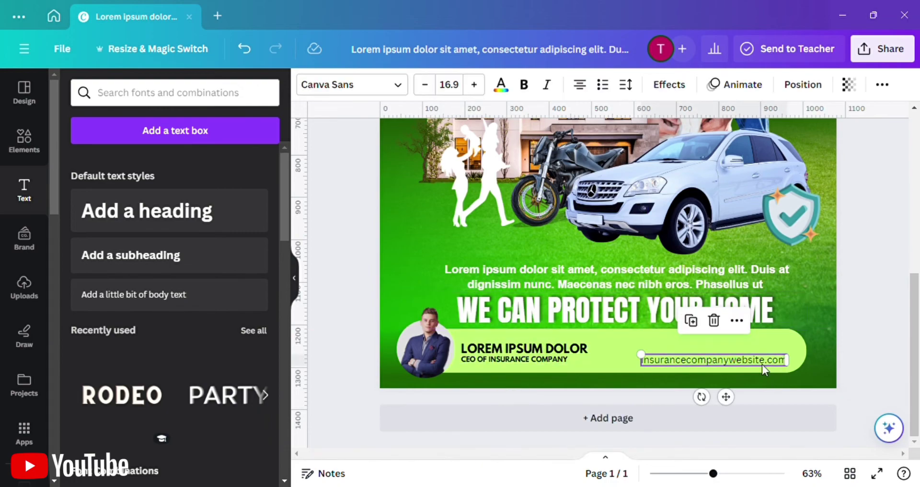
drag(650, 365, 656, 368)
drag(731, 399, 734, 401)
click(882, 86)
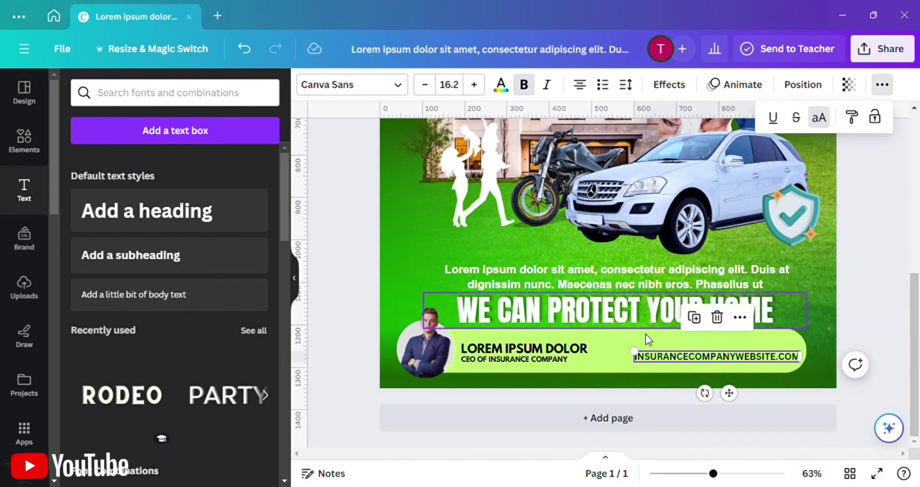
drag(636, 351, 653, 369)
drag(741, 401, 732, 404)
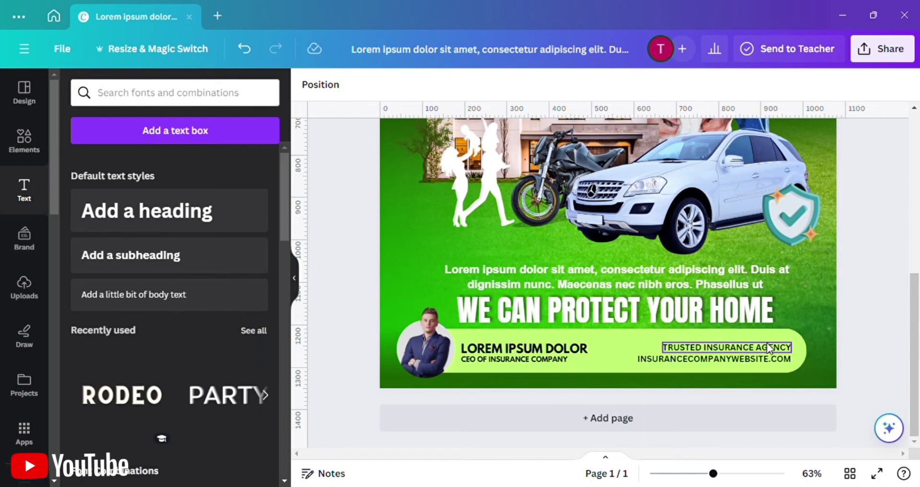
Step: Set the TRUSTED INSURANCE AGENCY line in League Spartan and align it with the right edge of the website text, just above it
click(727, 347)
click(398, 88)
scroll(100, 278, down, 10)
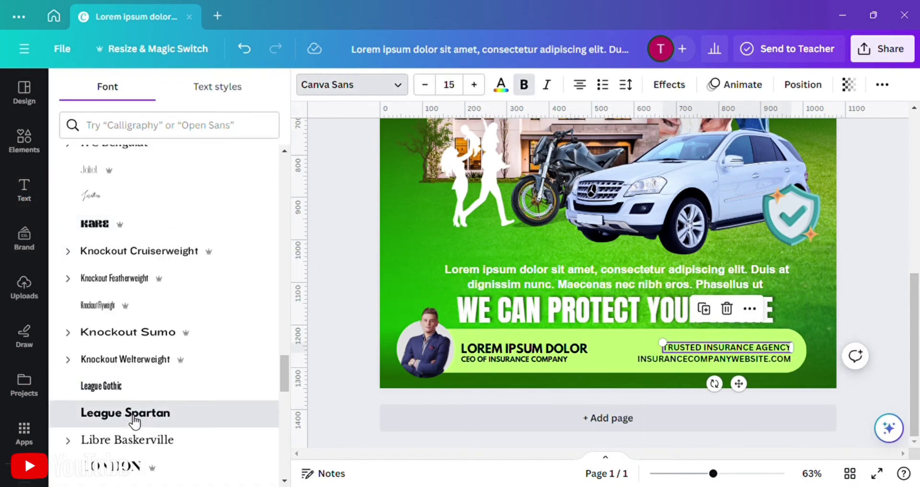
click(132, 416)
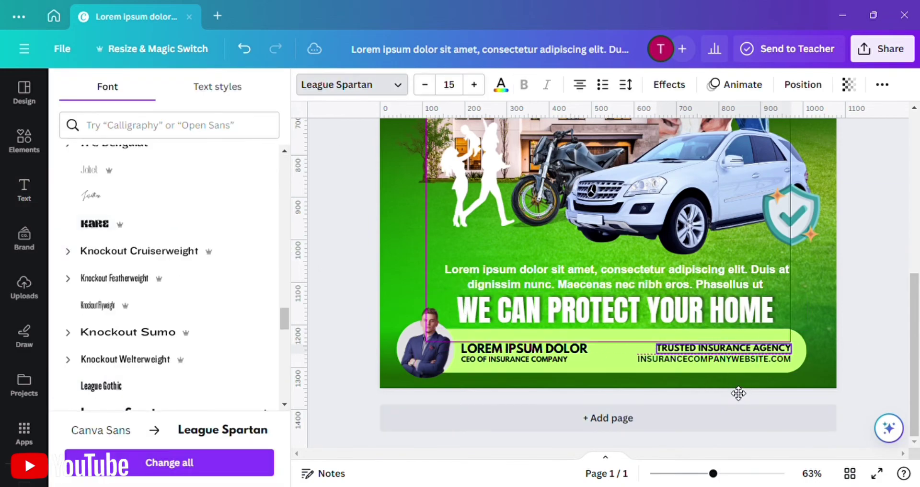
drag(739, 393, 739, 394)
click(851, 301)
Step: Change the website address text in the green bar to League Spartan
click(757, 360)
mouse_move(757, 361)
mouse_down()
mouse_move(764, 374)
mouse_move(761, 367)
mouse_up()
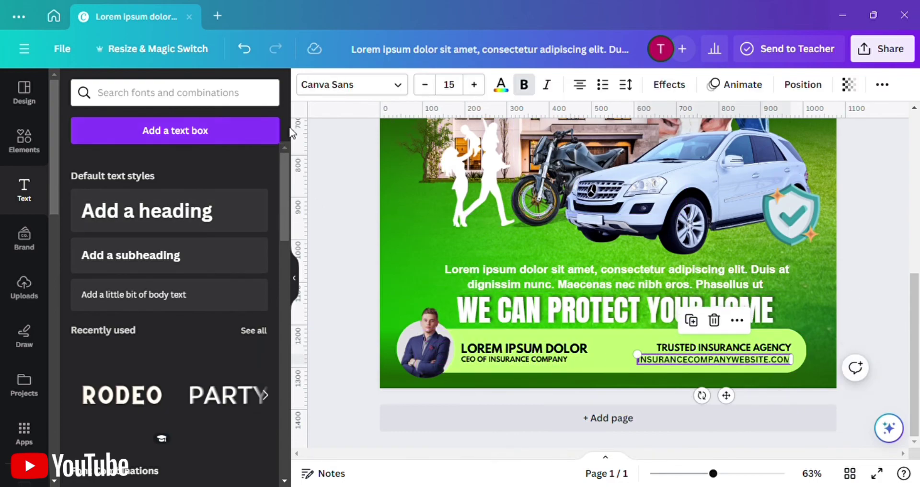
click(352, 84)
click(157, 410)
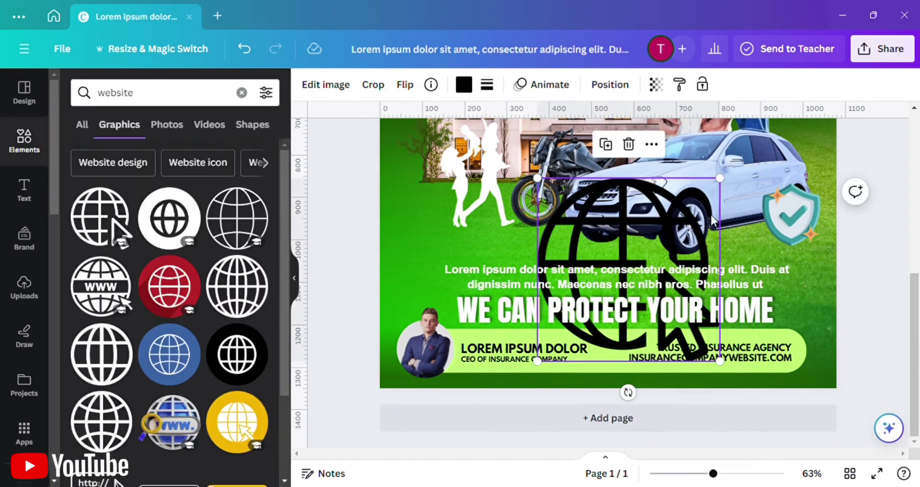
Step: Shrink the black globe-and-cursor website icon to about 30 px and place it directly before the website address
drag(722, 353, 587, 389)
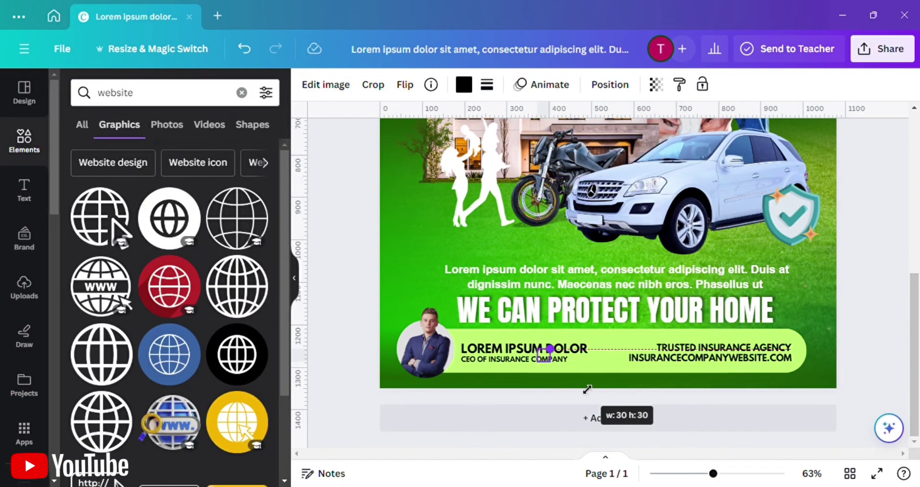
click(881, 215)
ctrl+scroll(882, 214, down, 5)
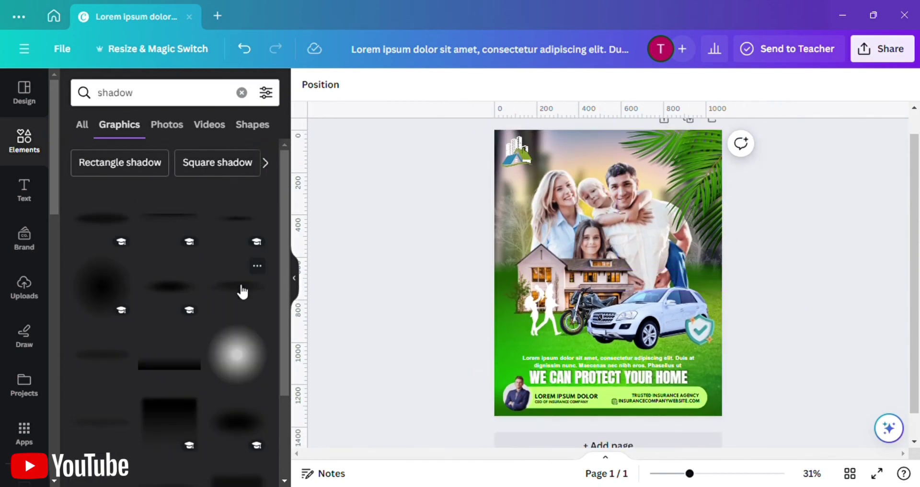
Step: Add a soft black oval shadow graphic beneath the car, layer it behind the car and shield badge, and resize it to about 720 px wide
click(240, 290)
drag(684, 312, 684, 365)
click(610, 222)
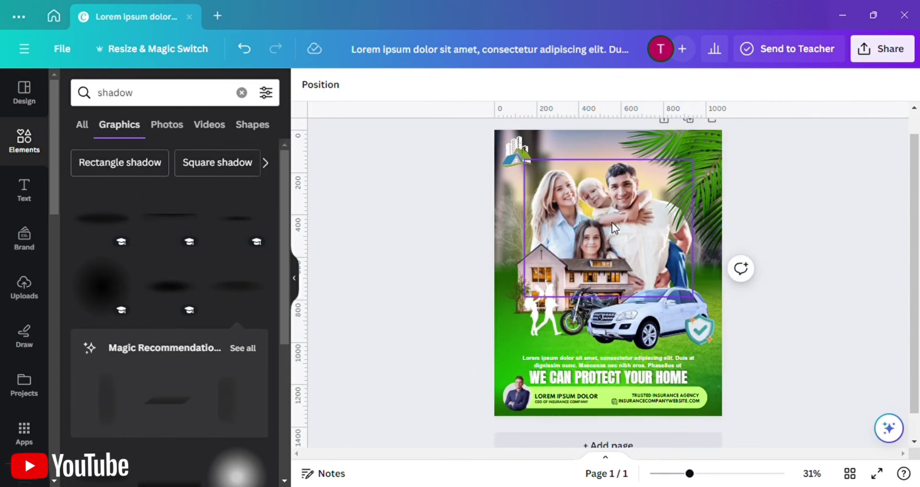
click(170, 287)
drag(595, 287, 651, 367)
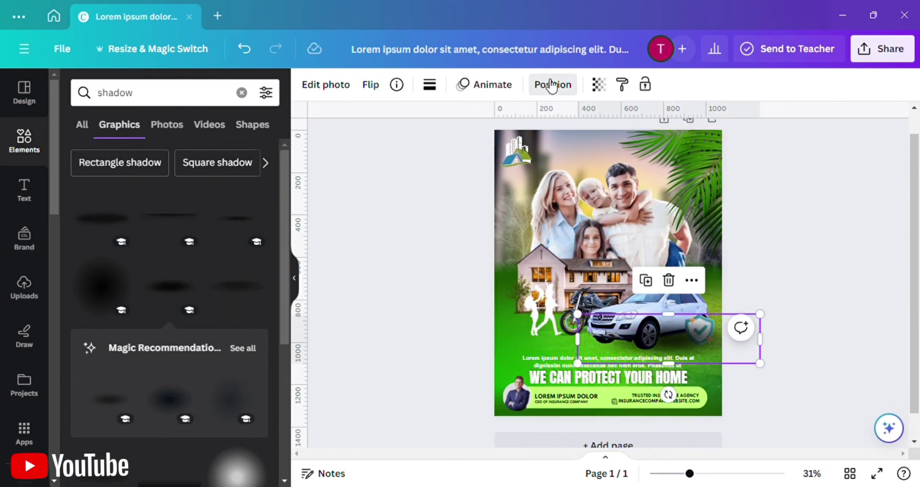
click(553, 84)
drag(760, 363, 726, 355)
drag(578, 355, 574, 356)
click(729, 288)
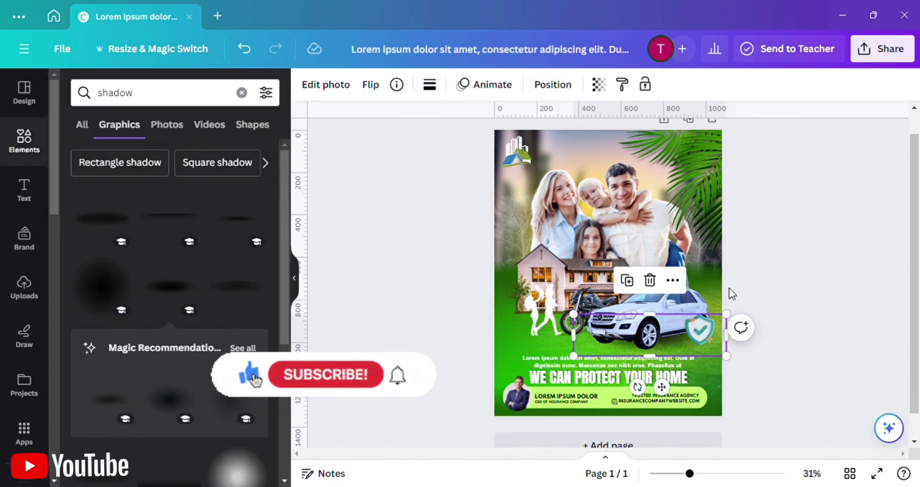
Step: Search the graphics for "dott", add the dotted chevron arrows and place them small at the poster's left edge, above the body text
click(181, 99)
text(dott)
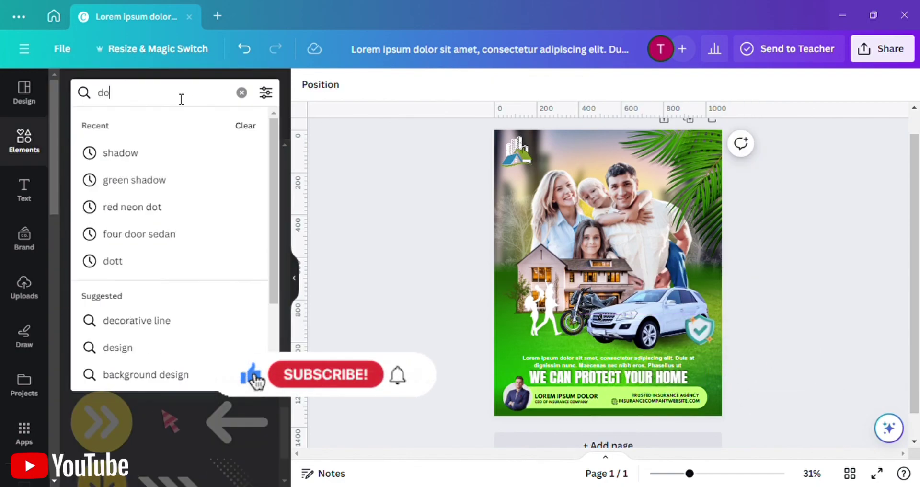
key(Return)
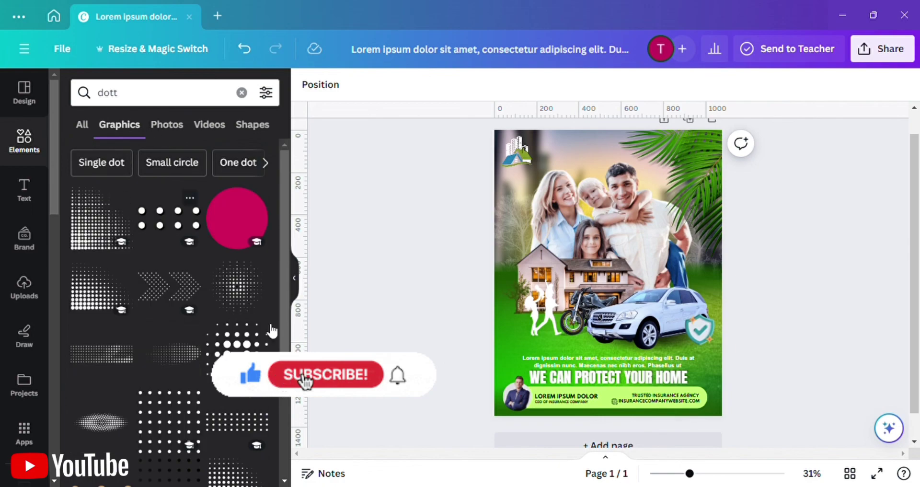
scroll(164, 388, down, 7)
click(110, 403)
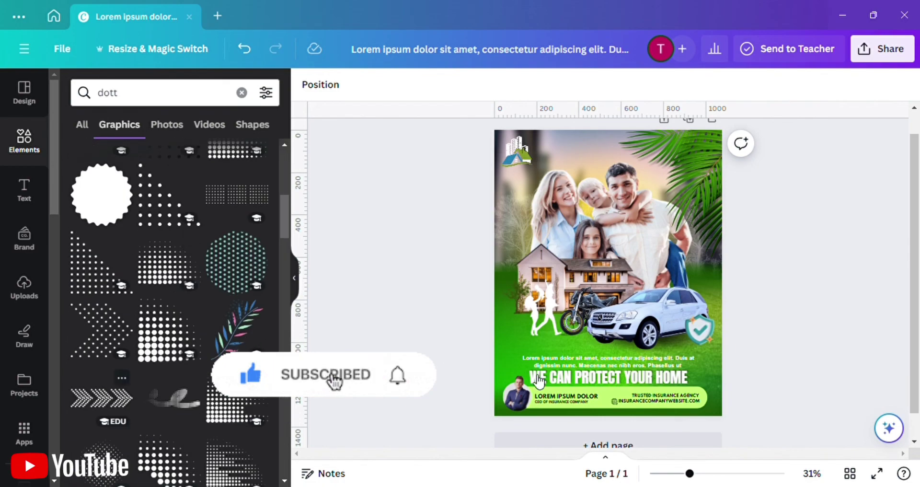
drag(596, 287, 498, 362)
drag(555, 331, 533, 383)
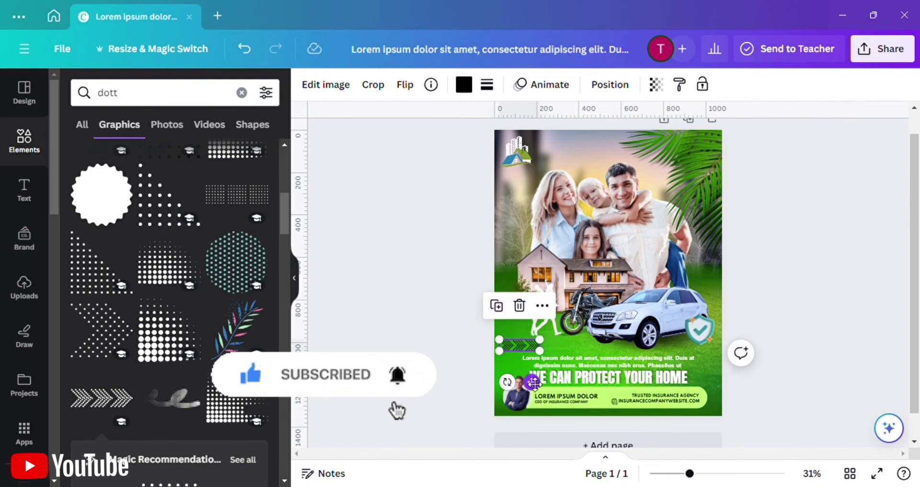
Step: Recolour the dotted chevron arrows white and shrink them to about 120 px wide
click(468, 86)
click(181, 166)
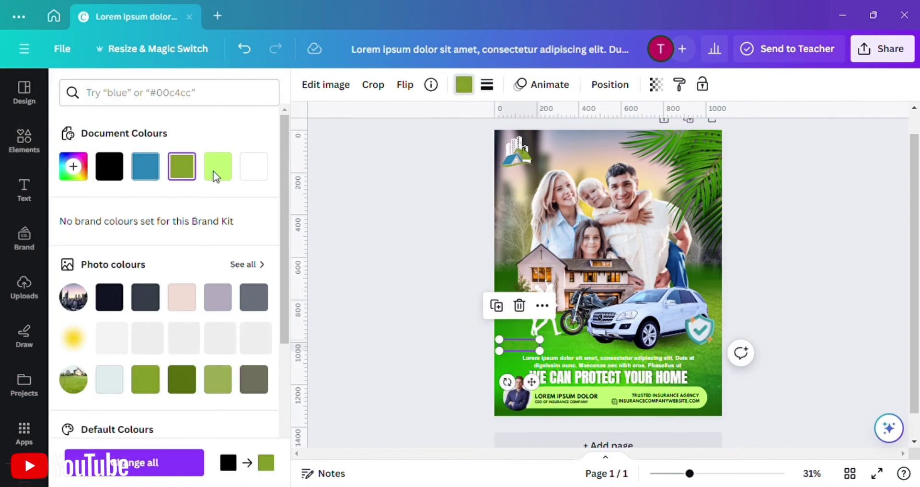
click(254, 166)
drag(540, 340, 524, 344)
click(439, 375)
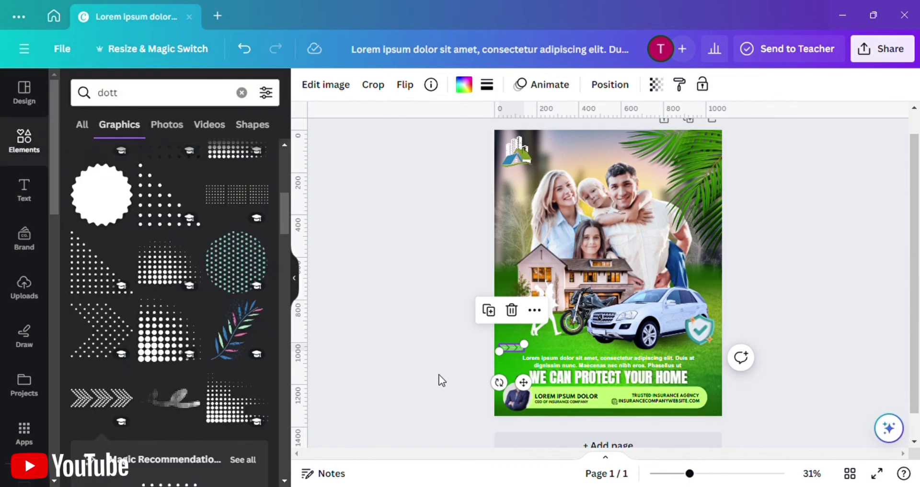
click(442, 380)
Step: Search the graphics for "shadow" and review the finished poster both close up and as a whole
scroll(482, 314, down, 1)
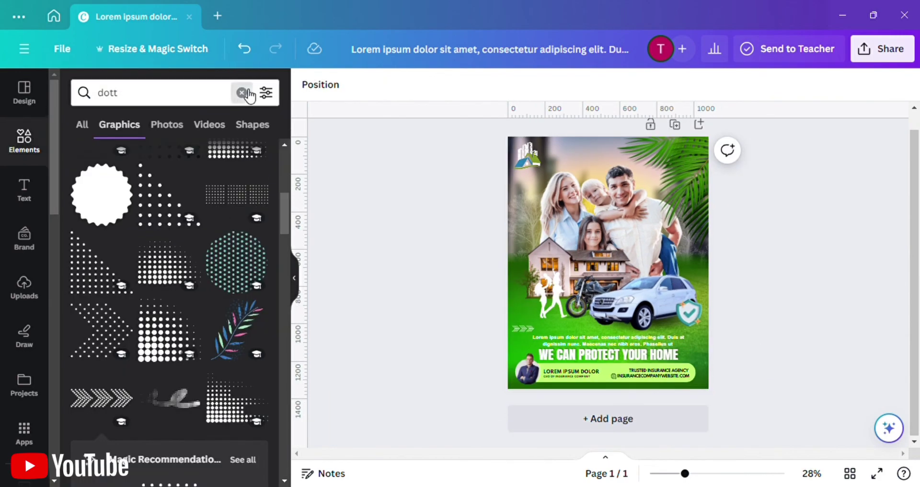
click(242, 93)
text(shadow)
key(Return)
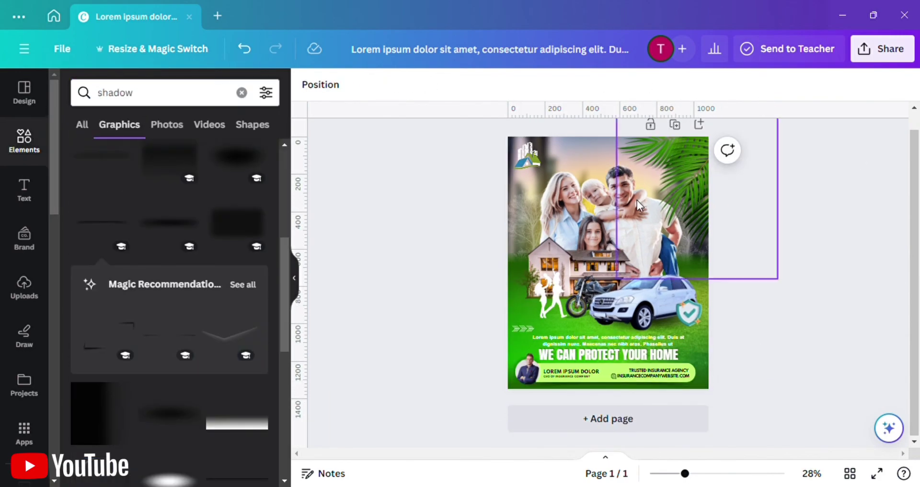
click(294, 278)
scroll(406, 222, up, 5)
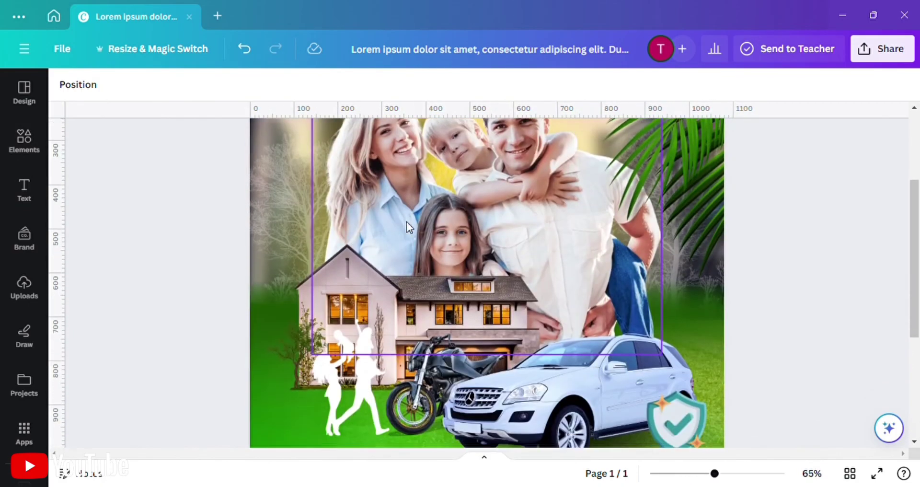
scroll(406, 222, down, 4)
scroll(407, 222, down, 4)
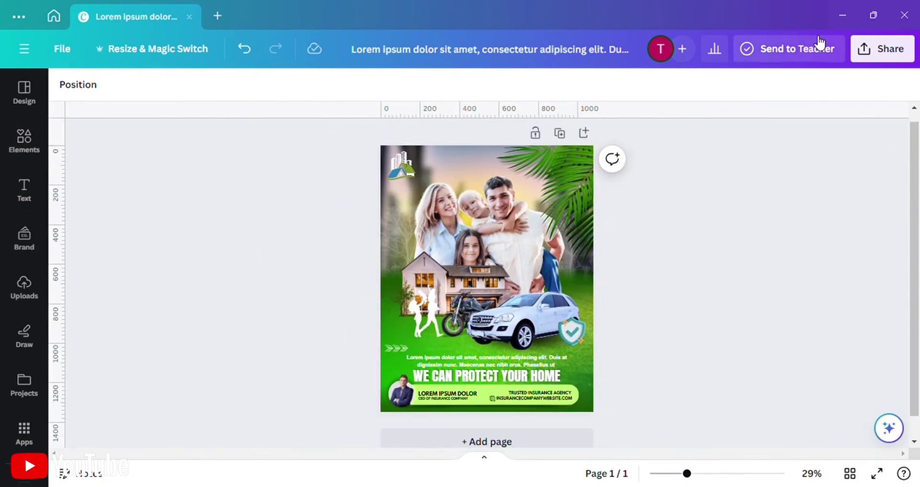